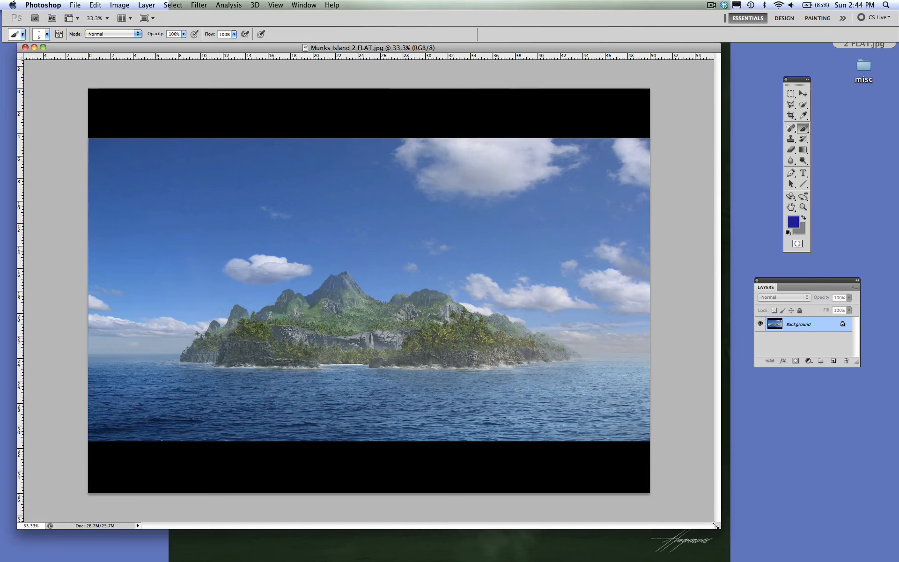
# - Enlarge the document window and zoom the island image to 50%
pyautogui.moveTo(711, 528); pyautogui.dragTo(718, 485)
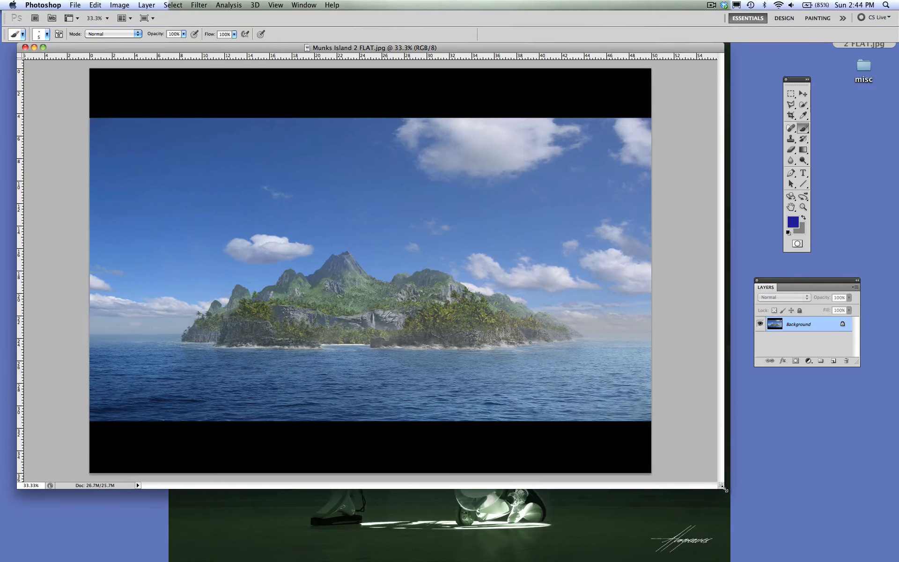
pyautogui.moveTo(723, 488); pyautogui.dragTo(848, 543)
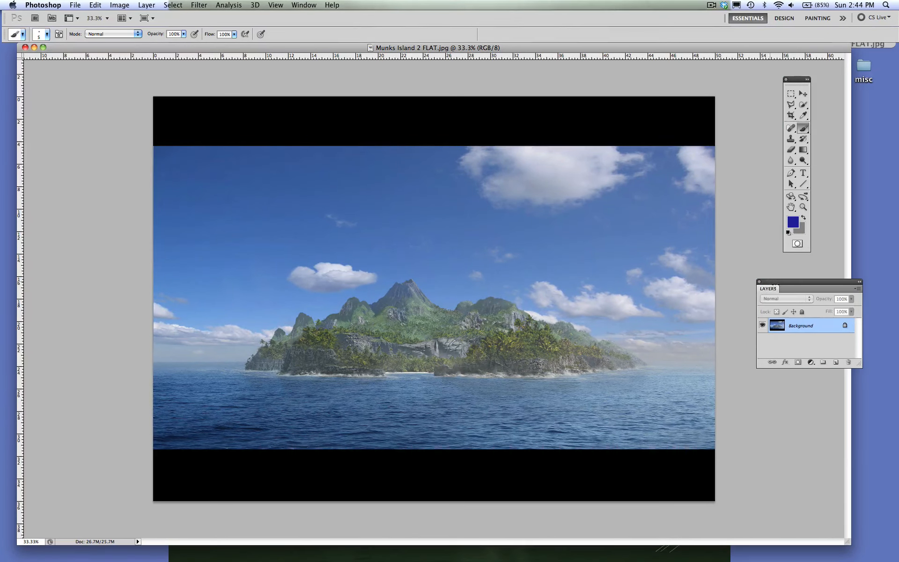
pyautogui.moveTo(773, 284); pyautogui.dragTo(786, 290)
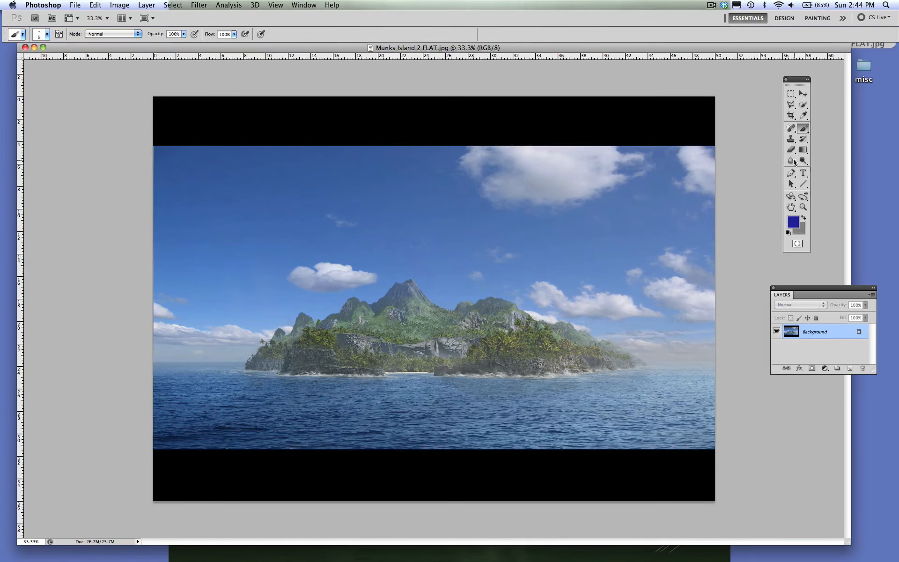
pyautogui.click(803, 206)
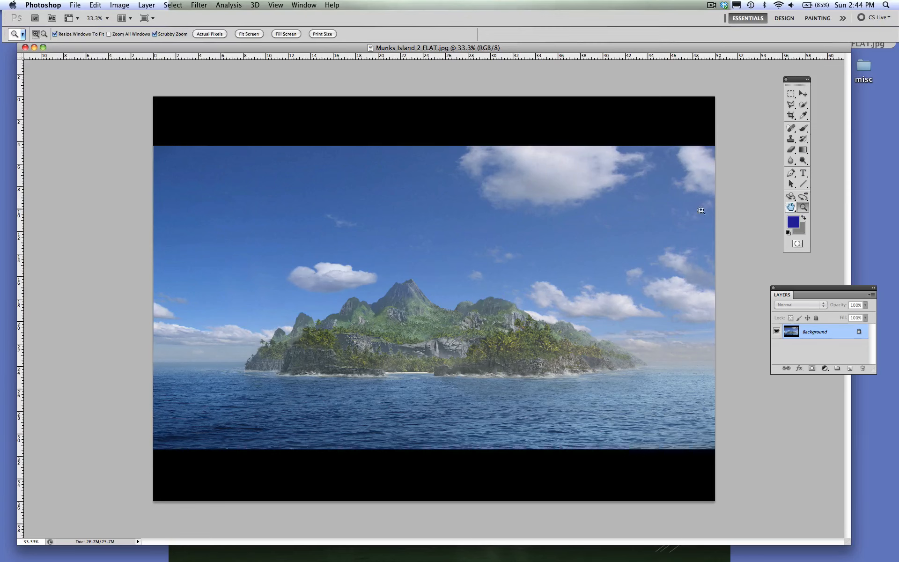
pyautogui.click(488, 318)
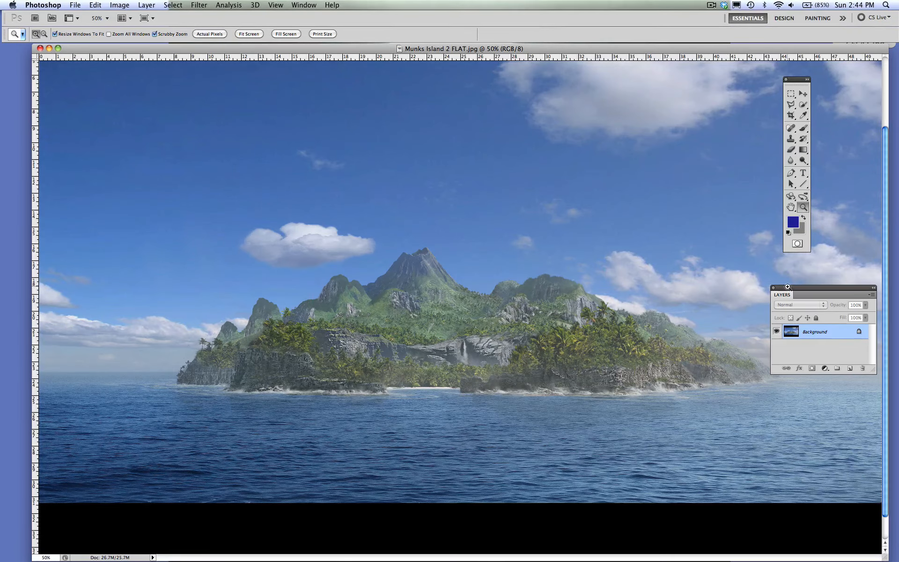
# - Reposition and lengthen the Layers panel over the upper-left sky, and add a new empty layer above the Background
pyautogui.moveTo(789, 288); pyautogui.dragTo(139, 95)
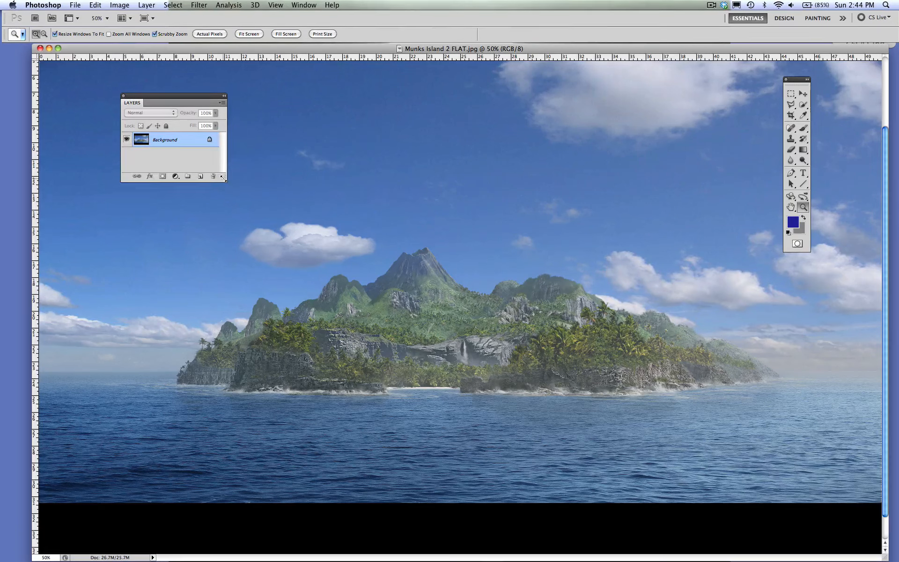
pyautogui.moveTo(224, 178); pyautogui.dragTo(226, 272)
pyautogui.moveTo(181, 100); pyautogui.dragTo(122, 86)
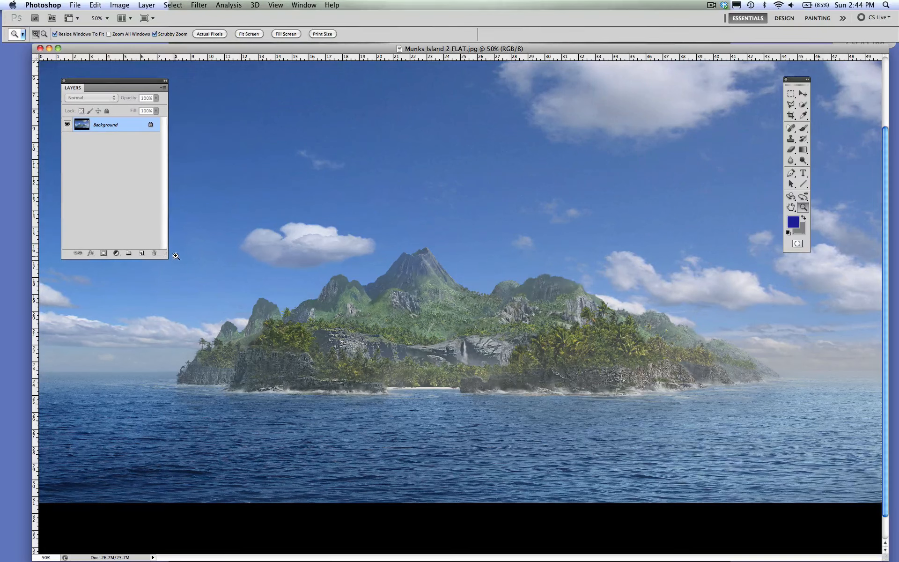
pyautogui.moveTo(164, 254); pyautogui.dragTo(165, 280)
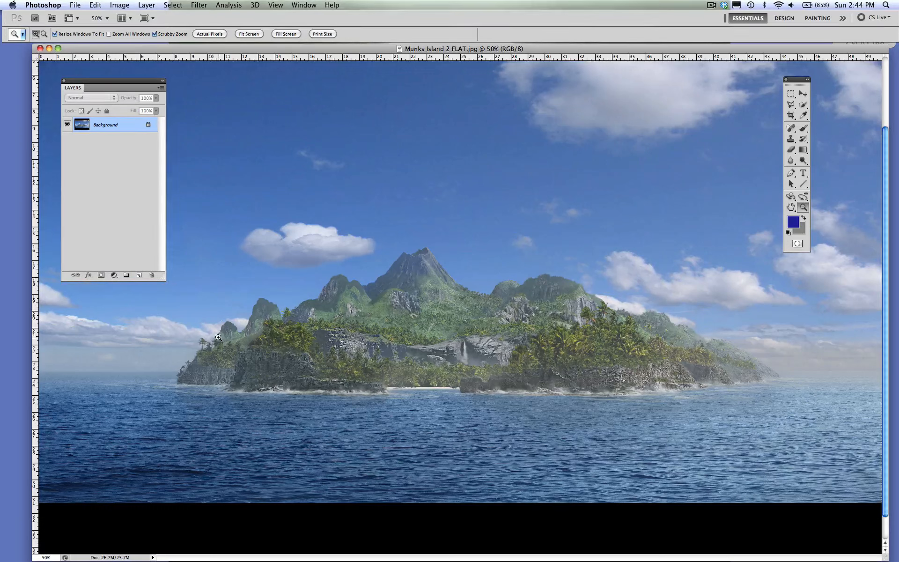
pyautogui.click(139, 275)
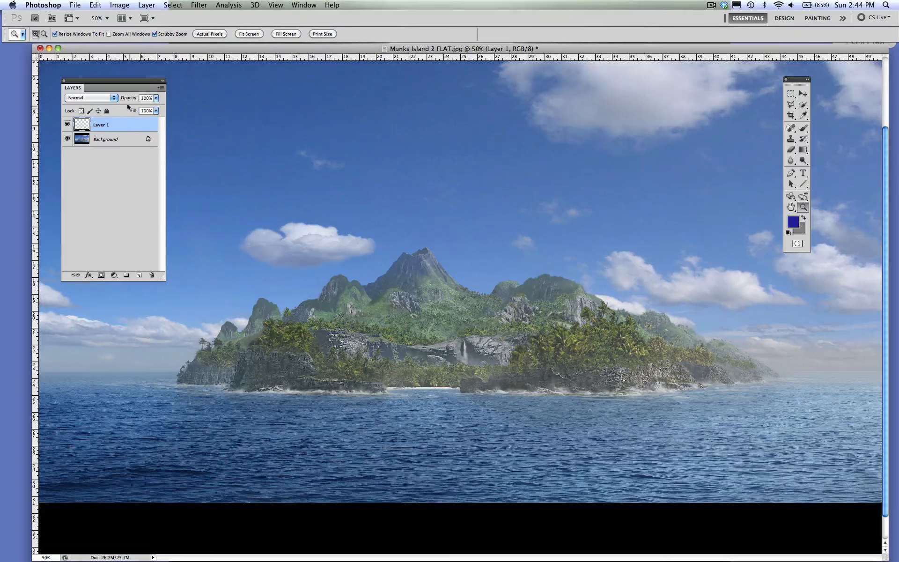
pyautogui.moveTo(119, 80); pyautogui.dragTo(119, 83)
pyautogui.click(796, 226)
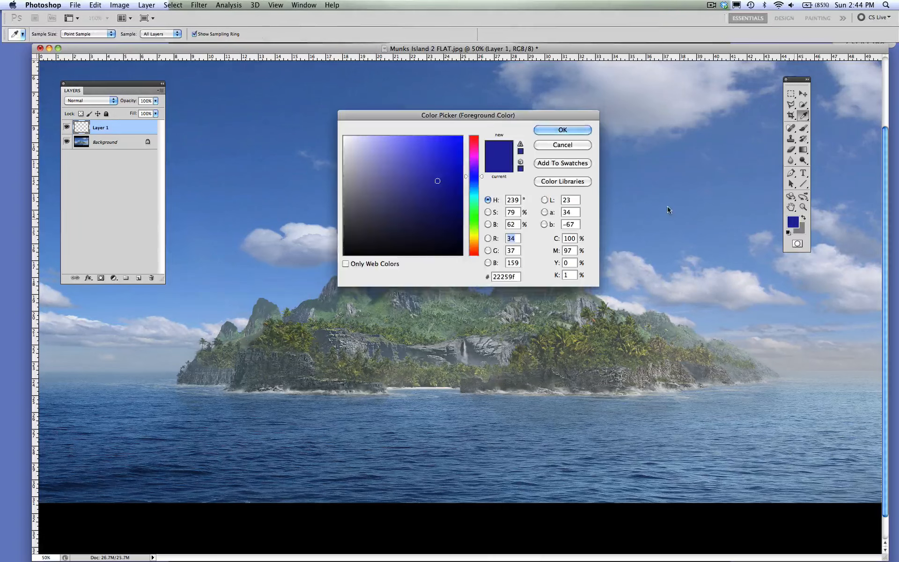
pyautogui.moveTo(421, 181)
pyautogui.mouseDown()
pyautogui.moveTo(371, 248)
pyautogui.moveTo(344, 255)
pyautogui.mouseUp()
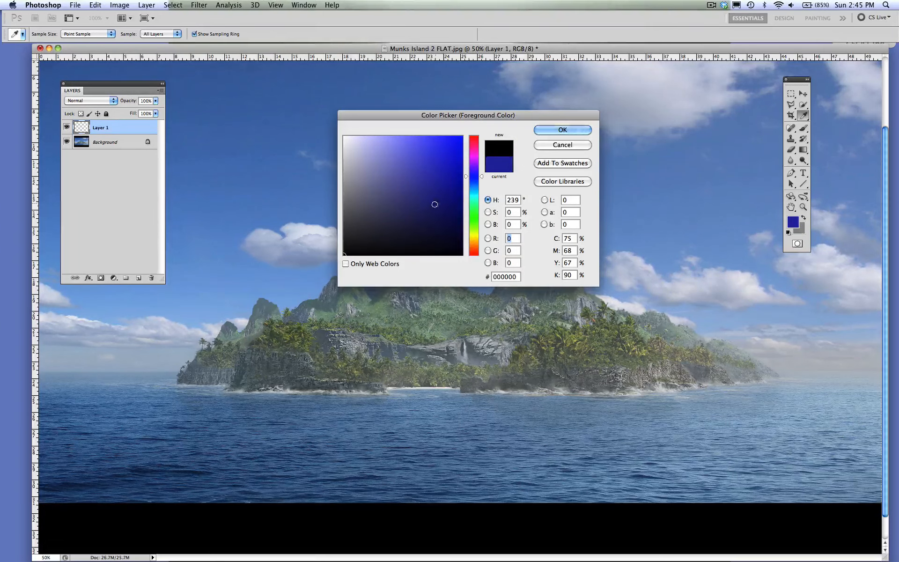
pyautogui.click(421, 227)
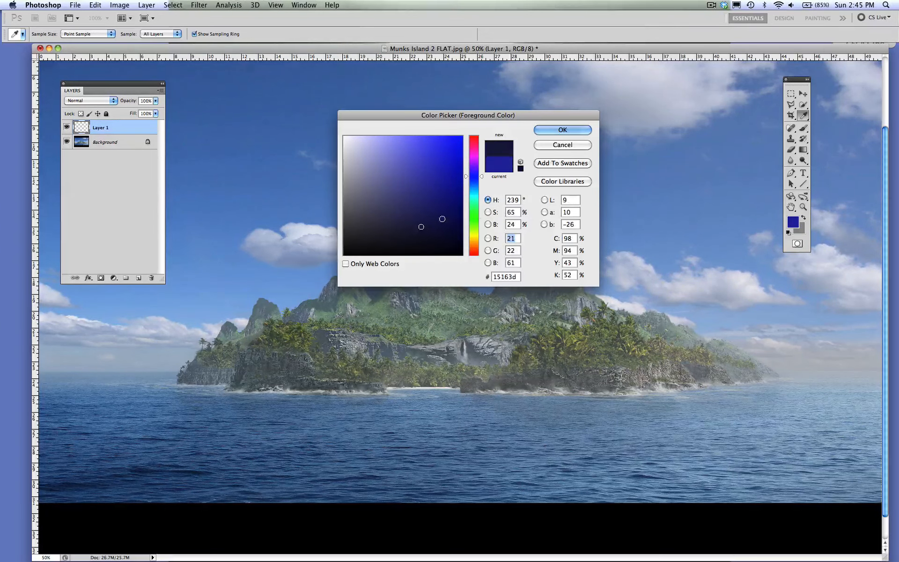
pyautogui.click(543, 145)
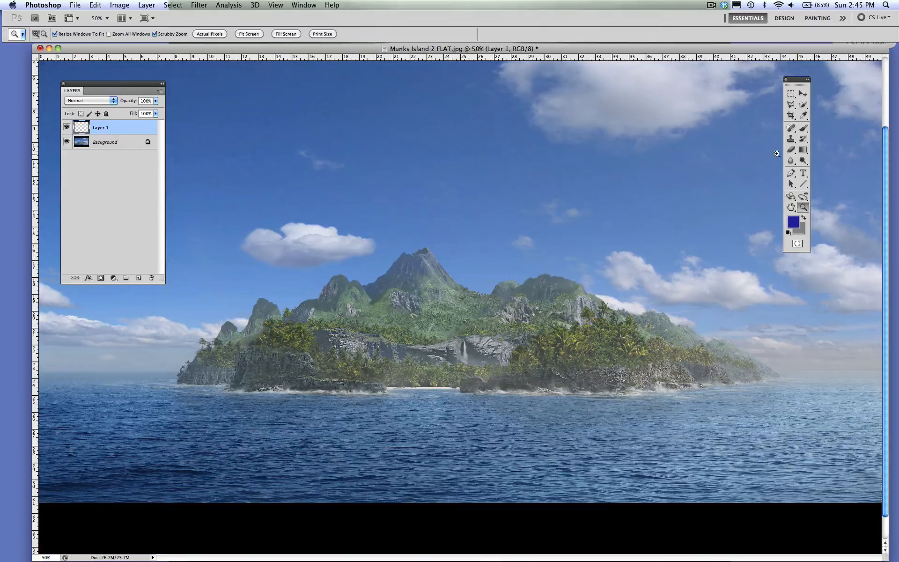
# - Sample the grey-green slope of the island's central peak as the foreground color with the Eyedropper
pyautogui.click(802, 128)
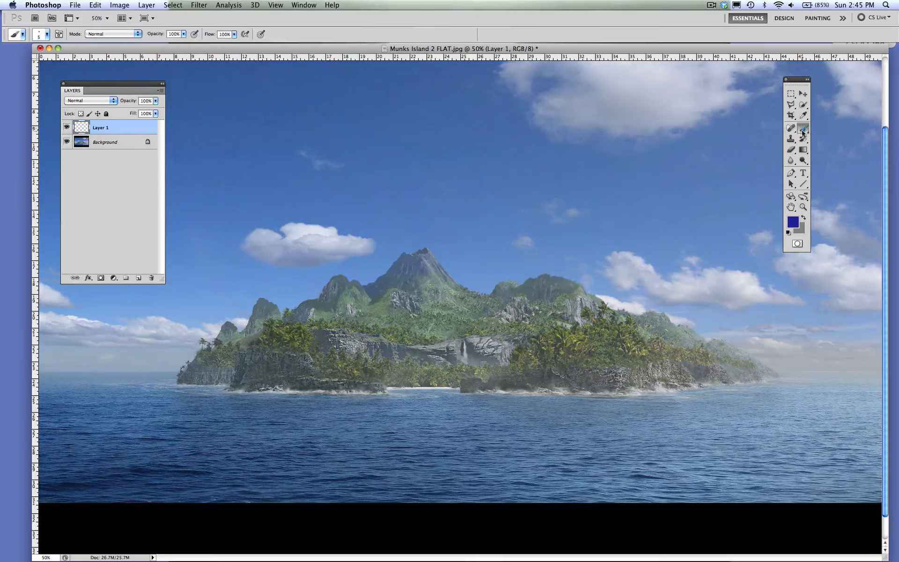
pyautogui.click(802, 116)
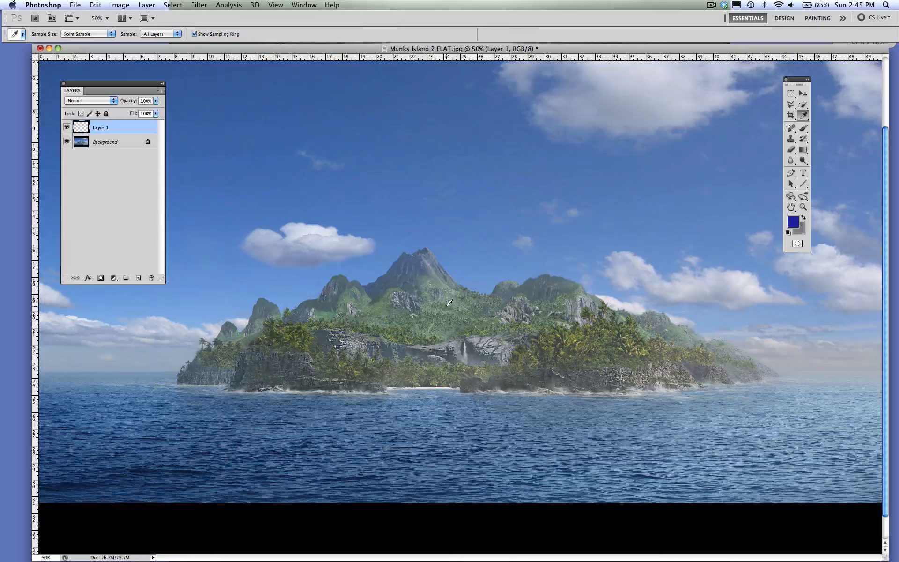
pyautogui.click(432, 281)
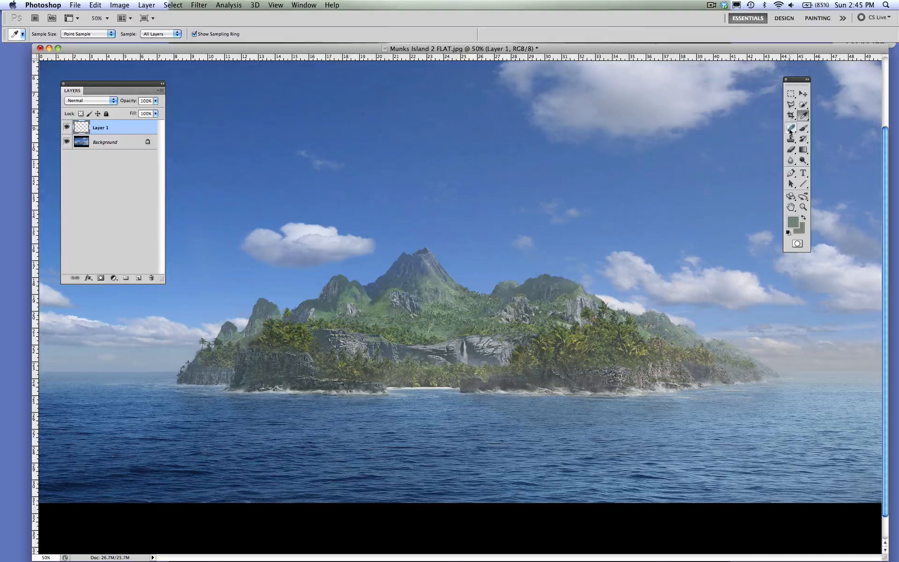
# - Make the Background layer active and outline the palm-tree cluster on the island's right side with a freehand Lasso selection
pyautogui.click(791, 105)
pyautogui.moveTo(790, 107); pyautogui.dragTo(810, 101)
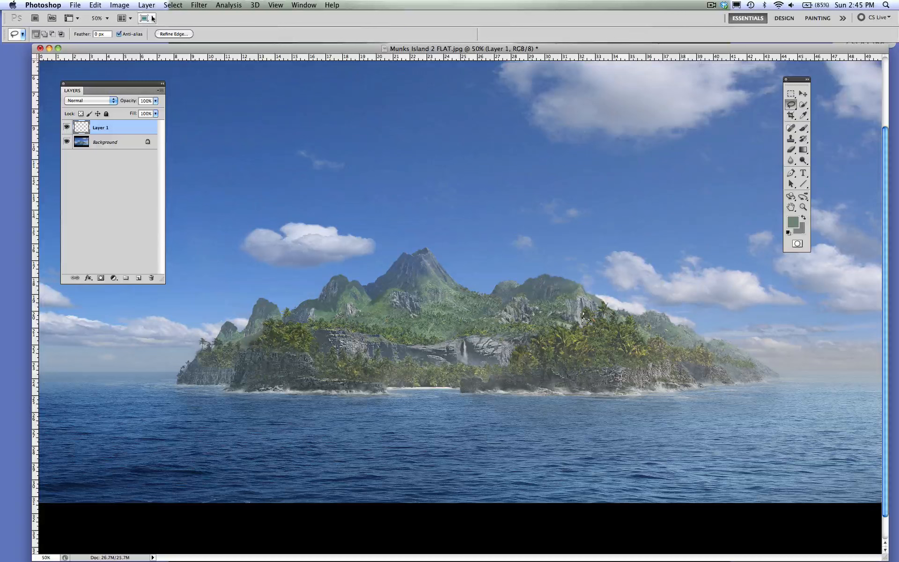
pyautogui.click(172, 5)
pyautogui.click(173, 18)
pyautogui.hotkey('alt', '[')
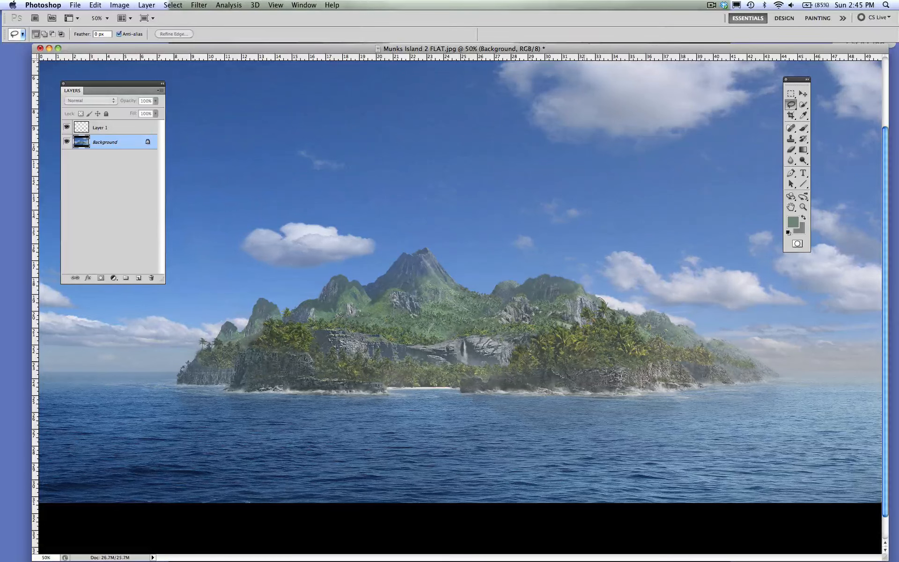
pyautogui.moveTo(573, 326); pyautogui.dragTo(588, 322)
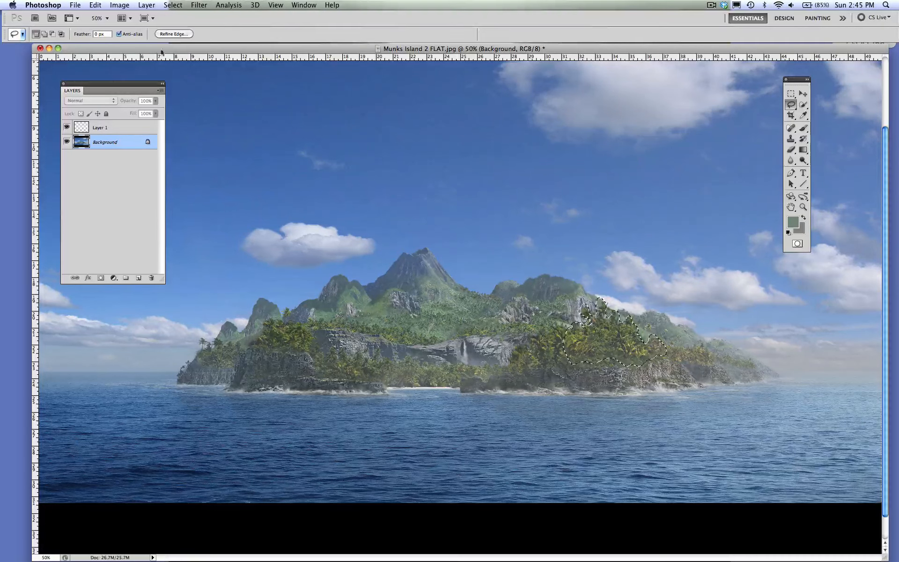
# - Copy the selected palm trees, paste them in place on Layer 1, and hide the Background layer
pyautogui.click(96, 5)
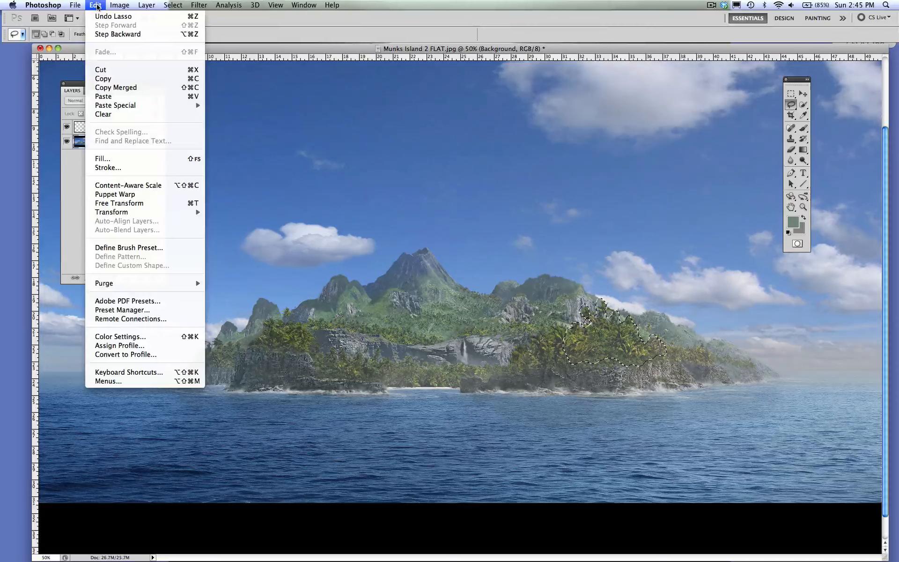
pyautogui.click(97, 80)
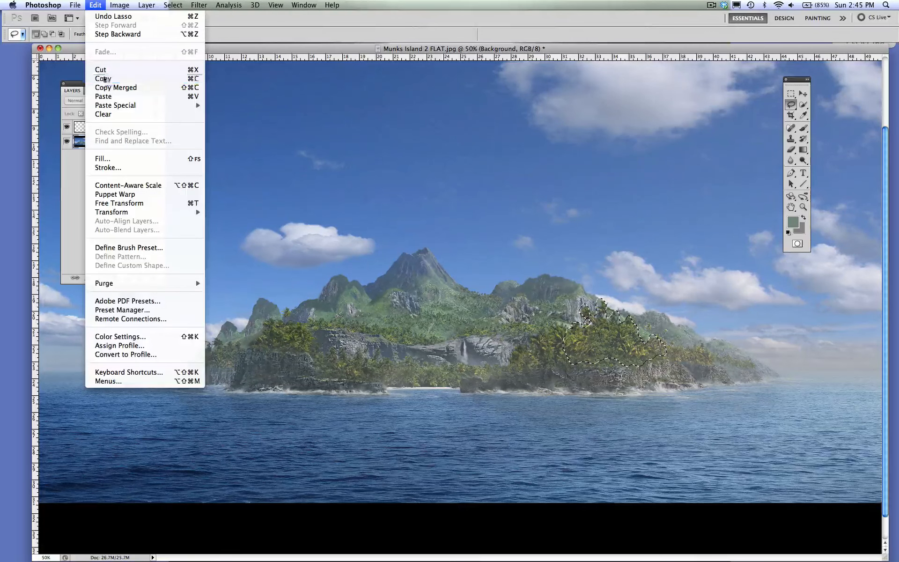
pyautogui.click(101, 127)
pyautogui.click(96, 5)
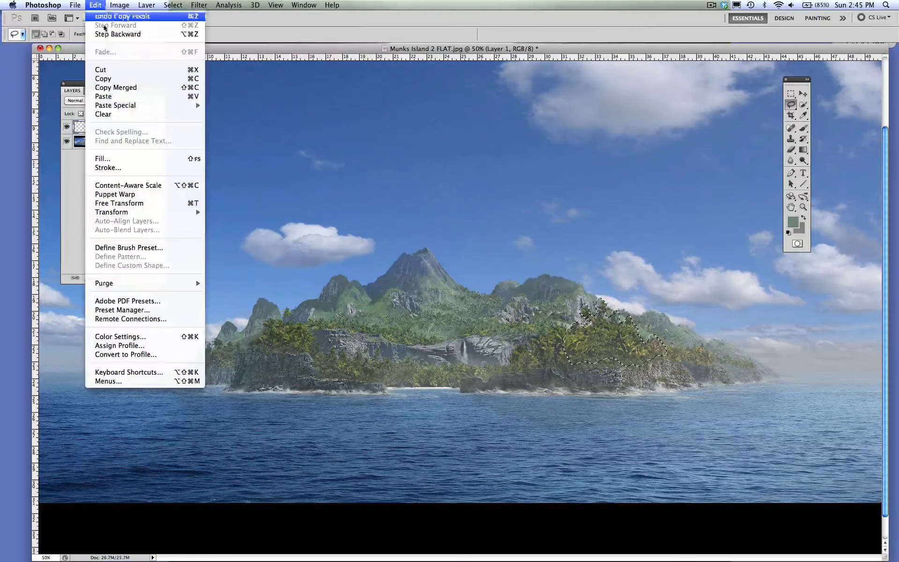
pyautogui.moveTo(111, 108)
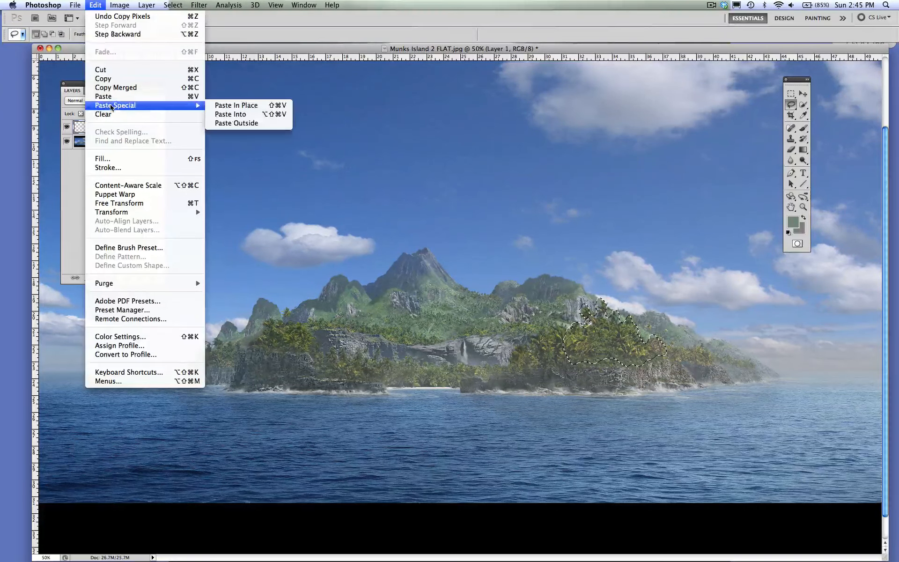
pyautogui.click(225, 108)
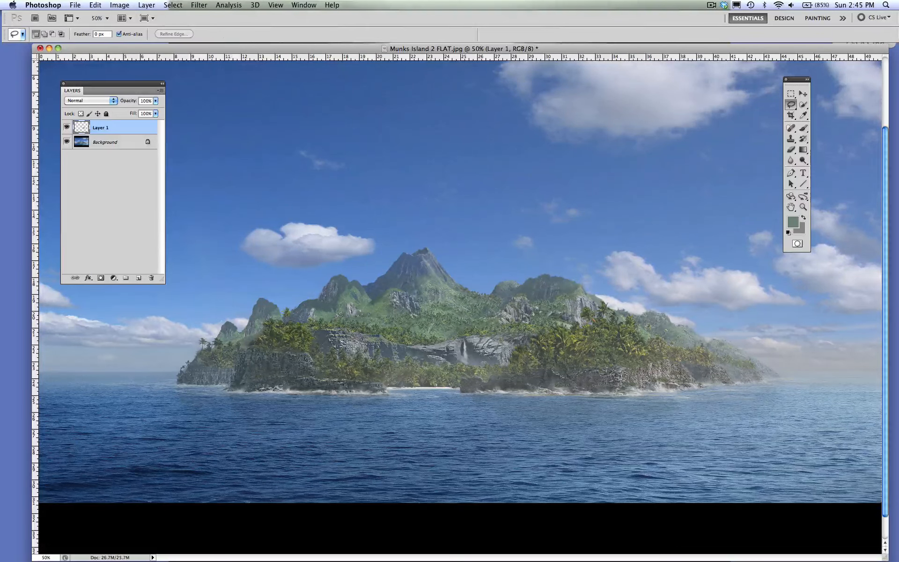
pyautogui.click(66, 142)
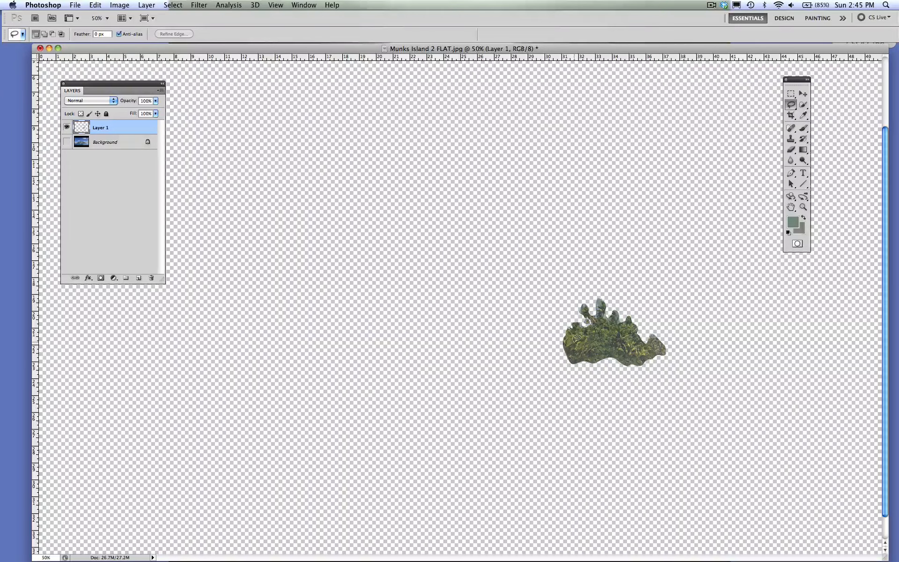
# - Activate the Brush tool and enlarge the brush to 20 px
pyautogui.click(802, 128)
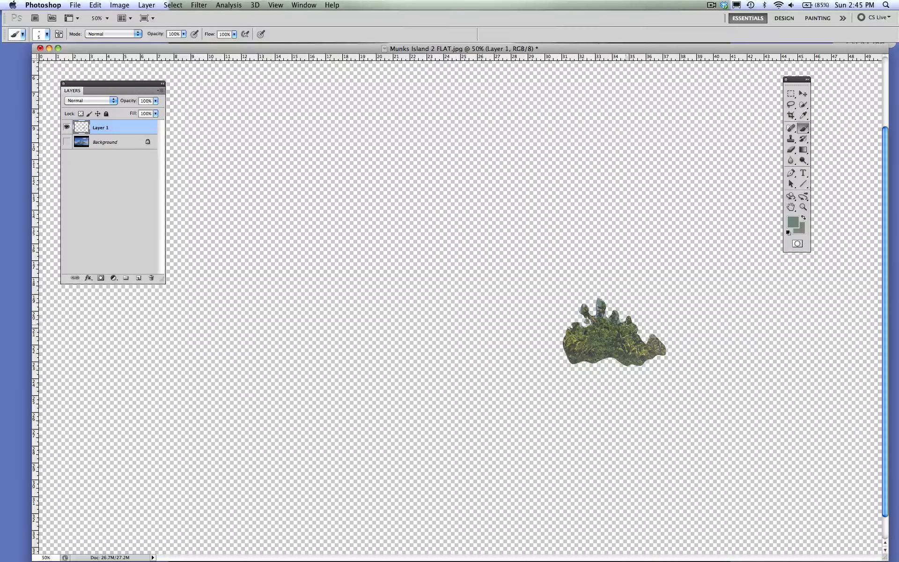
pyautogui.press(']')
pyautogui.press(']')
pyautogui.press(']')
# - Move the Layers panel beside the tree cutout, add a new layer above Layer 1, and clip it to Layer 1
pyautogui.moveTo(130, 85); pyautogui.dragTo(438, 197)
pyautogui.click(445, 391)
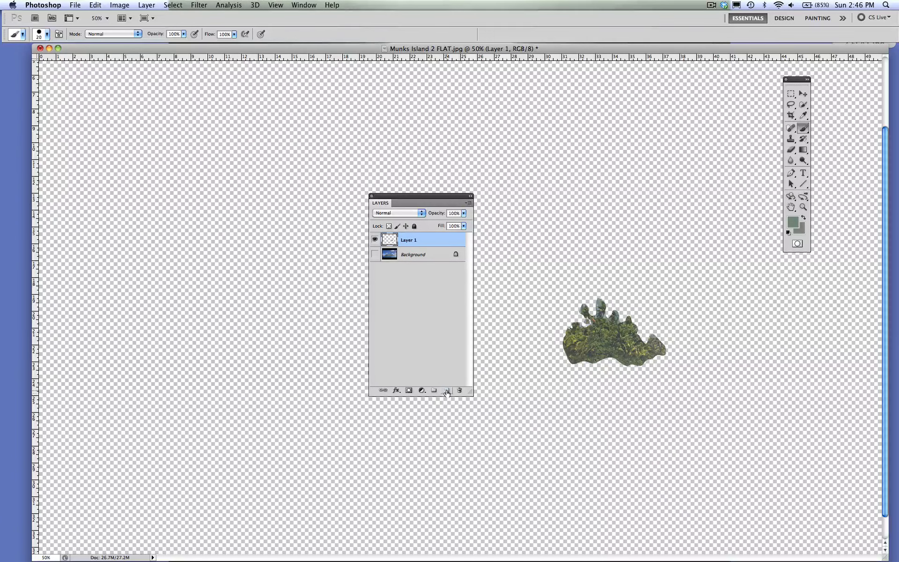
pyautogui.click(446, 391)
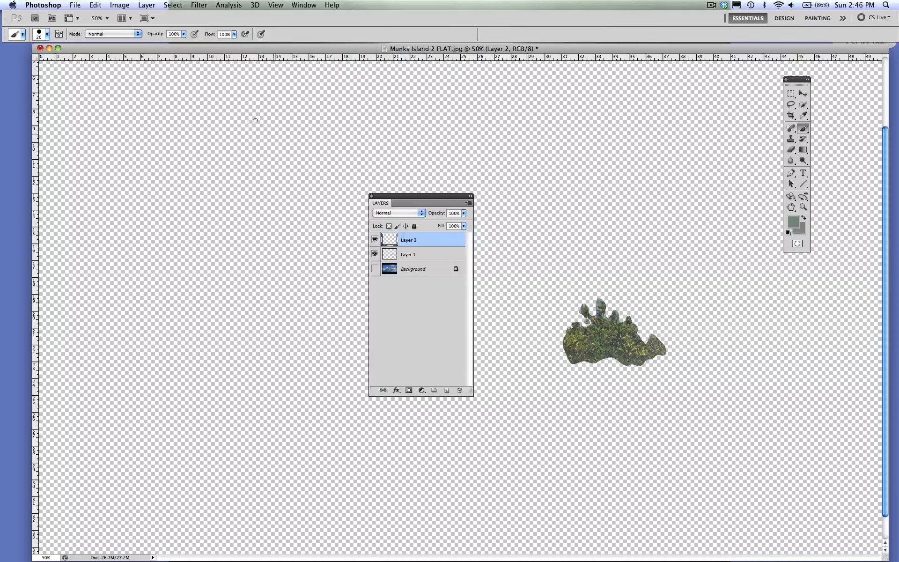
pyautogui.click(141, 4)
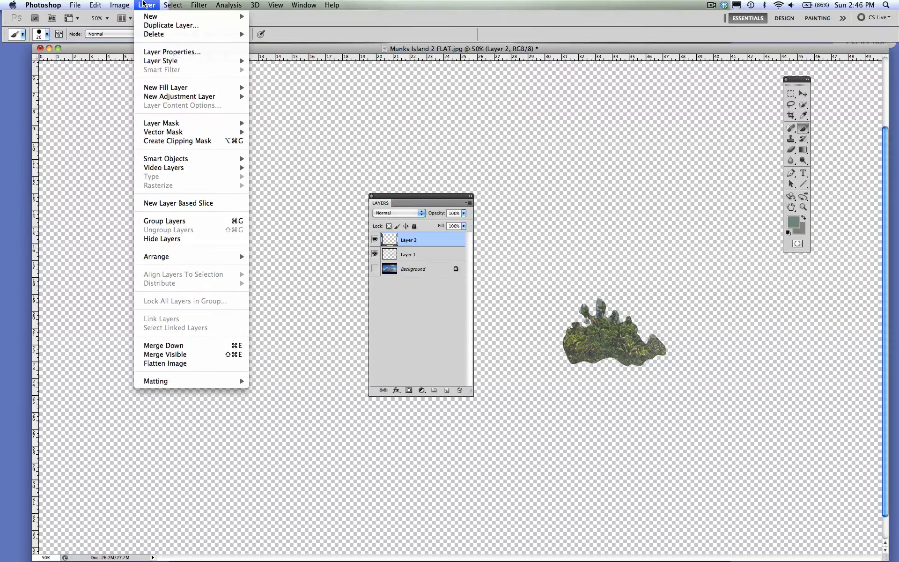
pyautogui.click(165, 143)
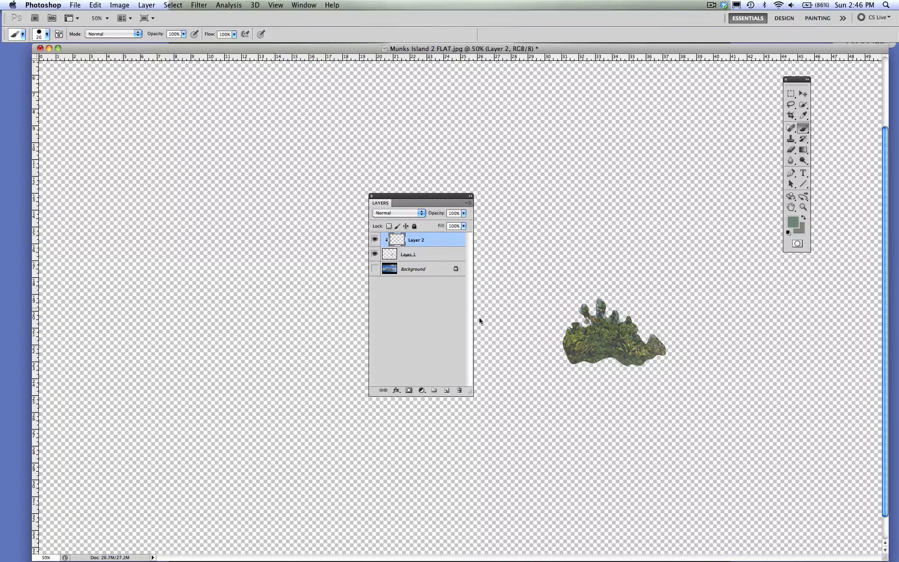
# - Set the foreground color to a bright red with a hue of 0°
pyautogui.click(794, 225)
pyautogui.click(474, 137)
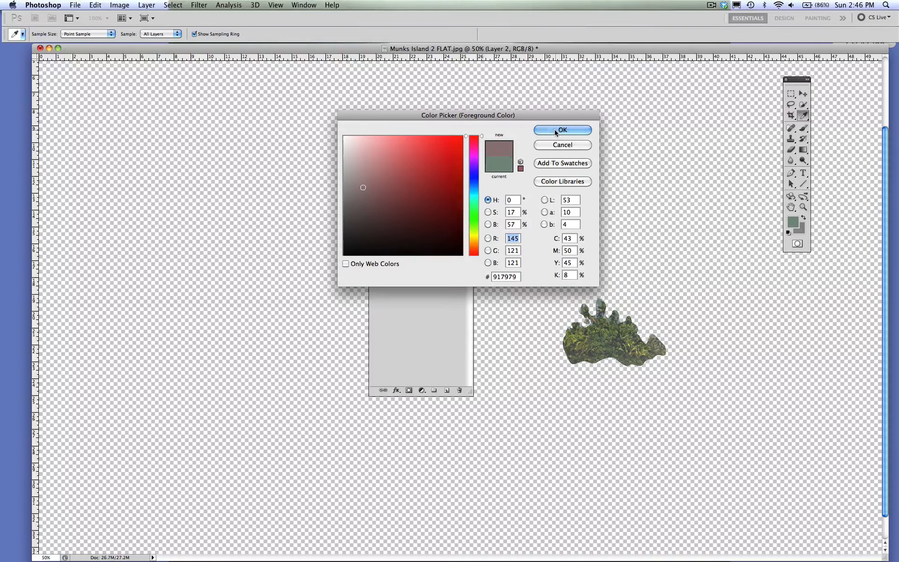
pyautogui.moveTo(445, 159); pyautogui.dragTo(447, 140)
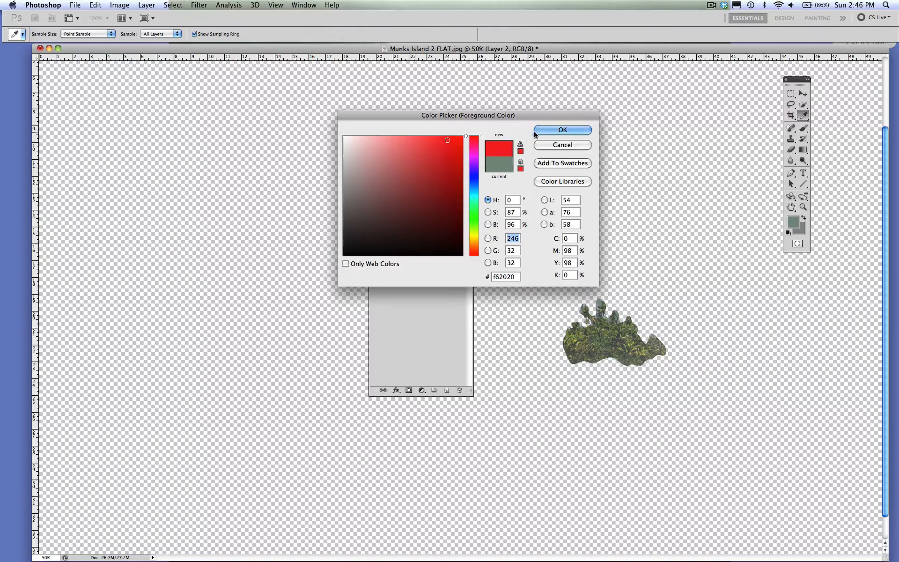
pyautogui.click(430, 158)
pyautogui.click(545, 130)
# - Paint red over the right part of the tree cutout on clipped Layer 2 with a 45 px brush
pyautogui.press('b')
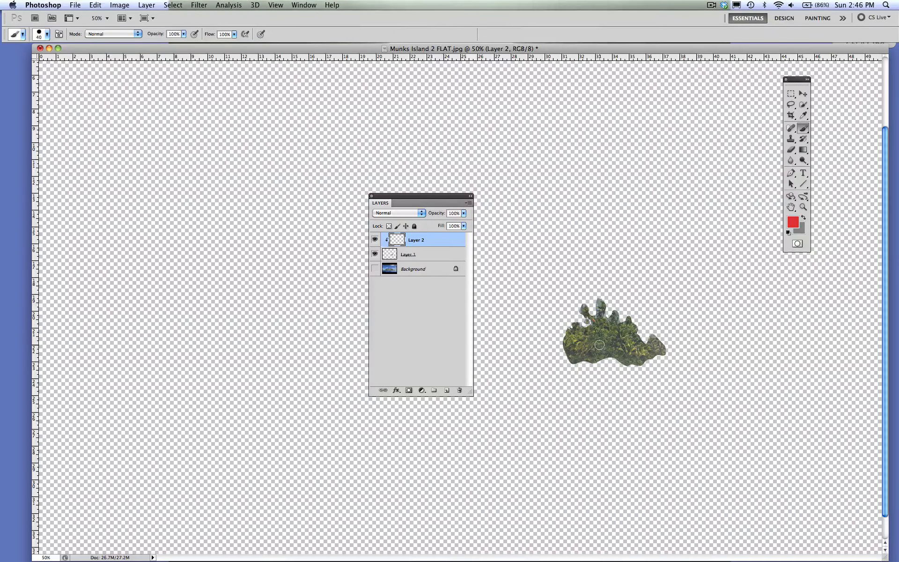
pyautogui.press(']')
pyautogui.moveTo(625, 332)
pyautogui.mouseDown()
pyautogui.moveTo(648, 350)
pyautogui.moveTo(654, 335)
pyautogui.moveTo(653, 354)
pyautogui.moveTo(631, 360)
pyautogui.moveTo(635, 348)
pyautogui.moveTo(621, 356)
pyautogui.moveTo(629, 328)
pyautogui.moveTo(624, 339)
pyautogui.moveTo(615, 325)
pyautogui.moveTo(606, 330)
pyautogui.moveTo(604, 291)
pyautogui.moveTo(604, 319)
pyautogui.moveTo(597, 307)
pyautogui.moveTo(590, 316)
pyautogui.moveTo(611, 352)
pyautogui.mouseUp()
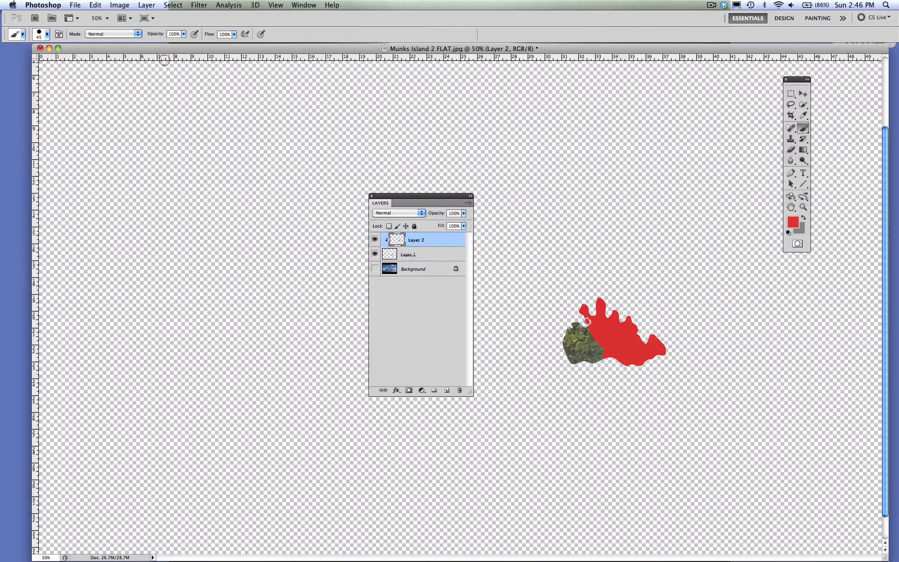
# - Undo the red brush painting on Layer 2 and redo it
pyautogui.click(96, 5)
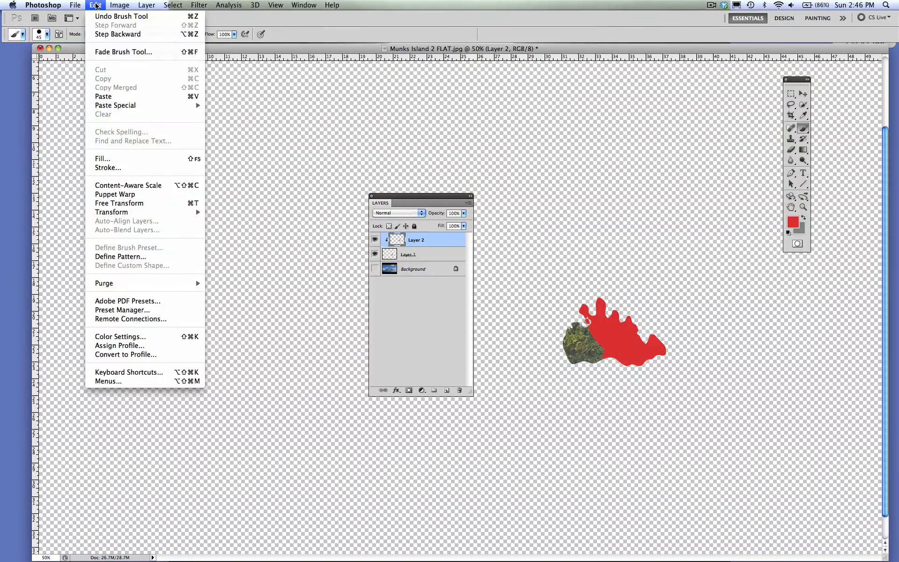
pyautogui.click(96, 18)
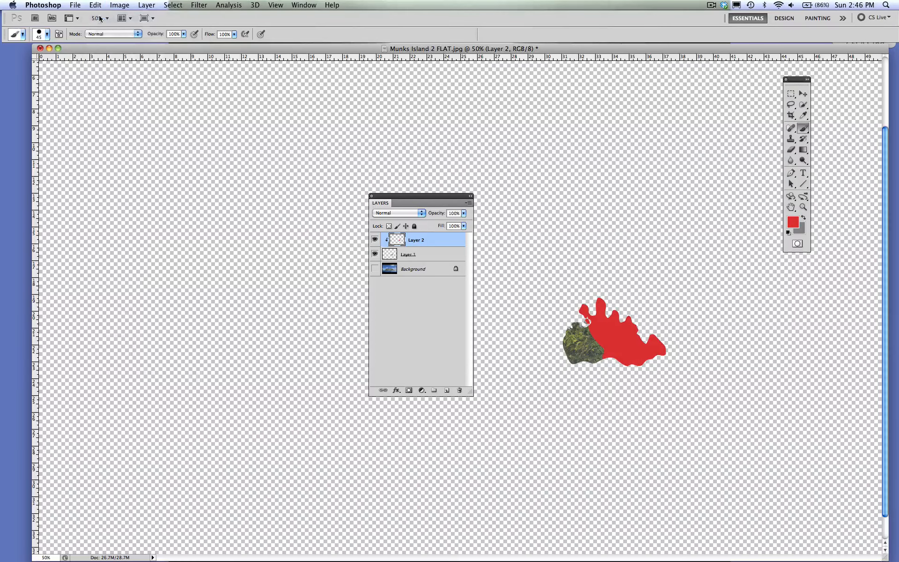
pyautogui.click(95, 6)
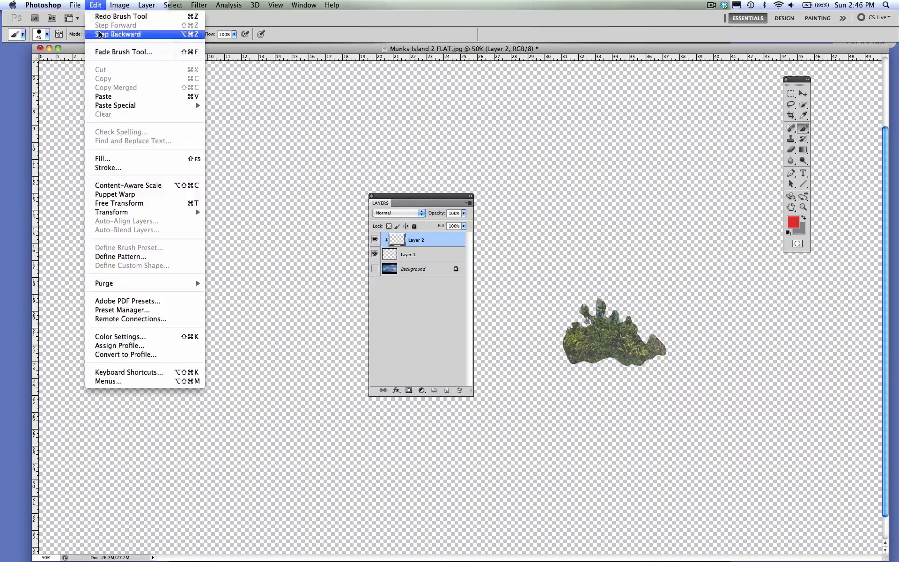
pyautogui.click(98, 16)
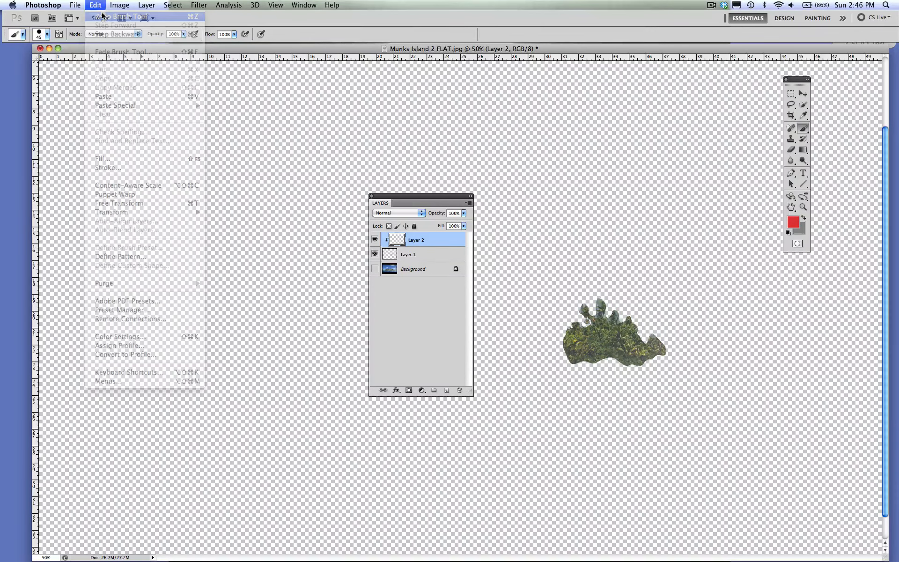
# - Toggle clipped Layer 2's visibility to compare the tree cutout with and without red paint, moving the Layers panel farther from the cutout
pyautogui.click(374, 240)
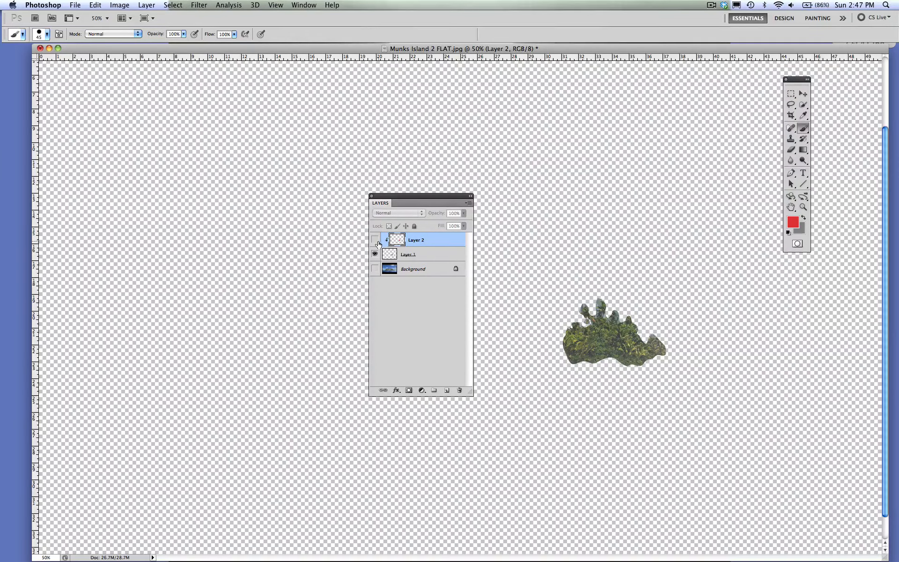
pyautogui.click(375, 240)
pyautogui.click(374, 239)
pyautogui.click(374, 240)
pyautogui.click(375, 240)
pyautogui.moveTo(394, 206); pyautogui.dragTo(342, 170)
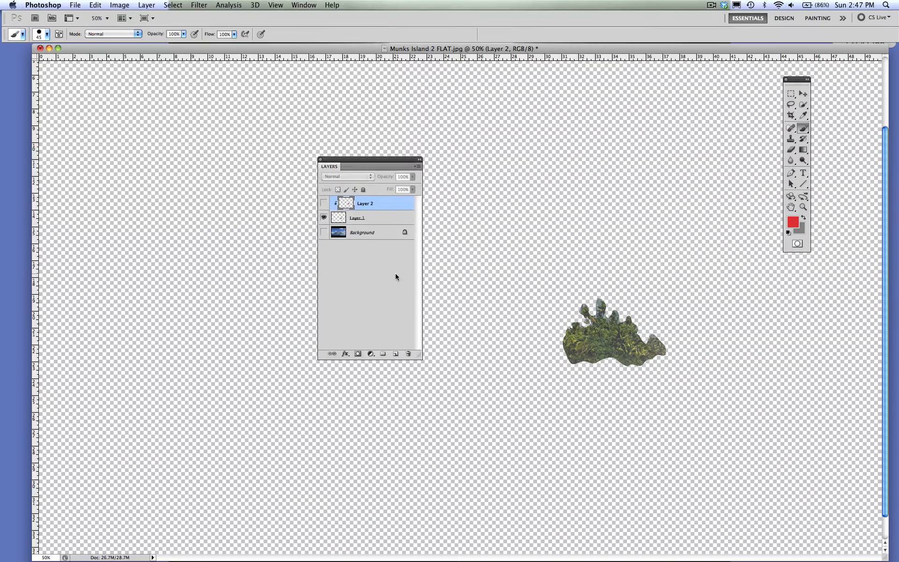
pyautogui.click(324, 202)
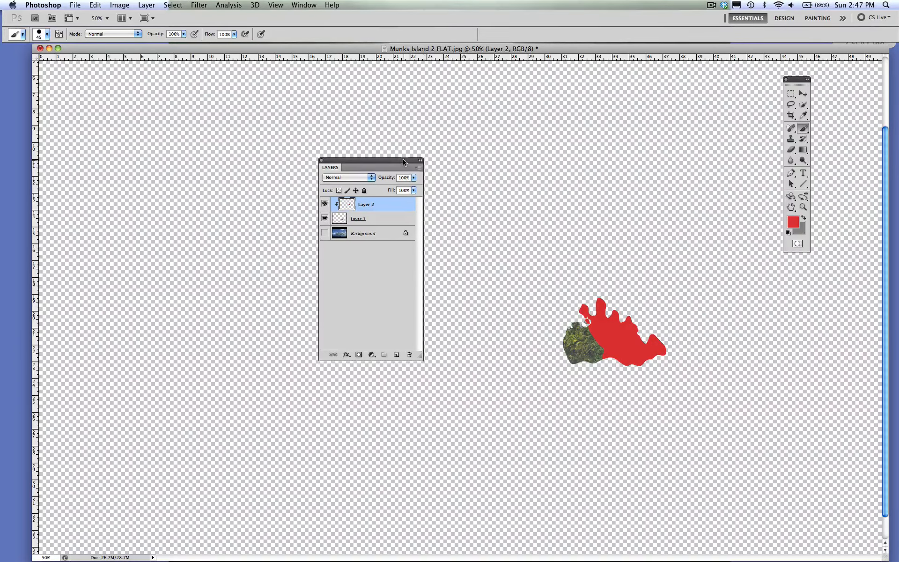
# - Show the Background layer and move the Layers panel farther away from the painted trees
pyautogui.moveTo(410, 169); pyautogui.dragTo(384, 122)
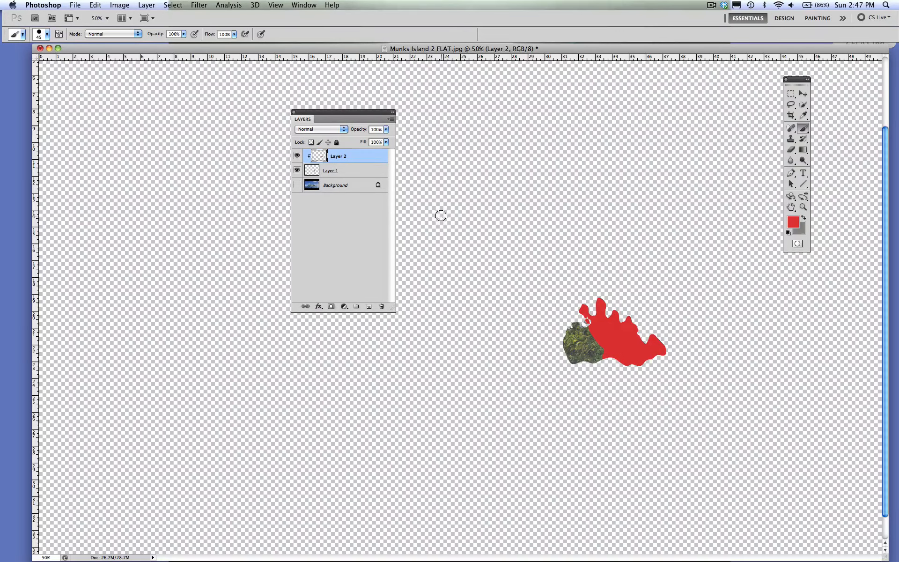
pyautogui.click(297, 185)
pyautogui.moveTo(327, 115); pyautogui.dragTo(278, 110)
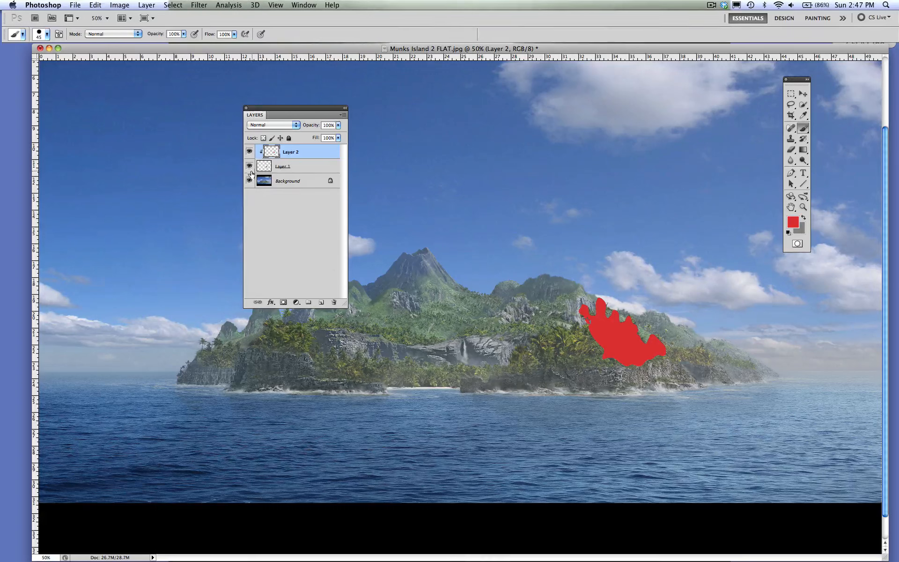
# - Check the red paint against the island by toggling Layer 2's visibility, and delete Layer 2
pyautogui.click(250, 151)
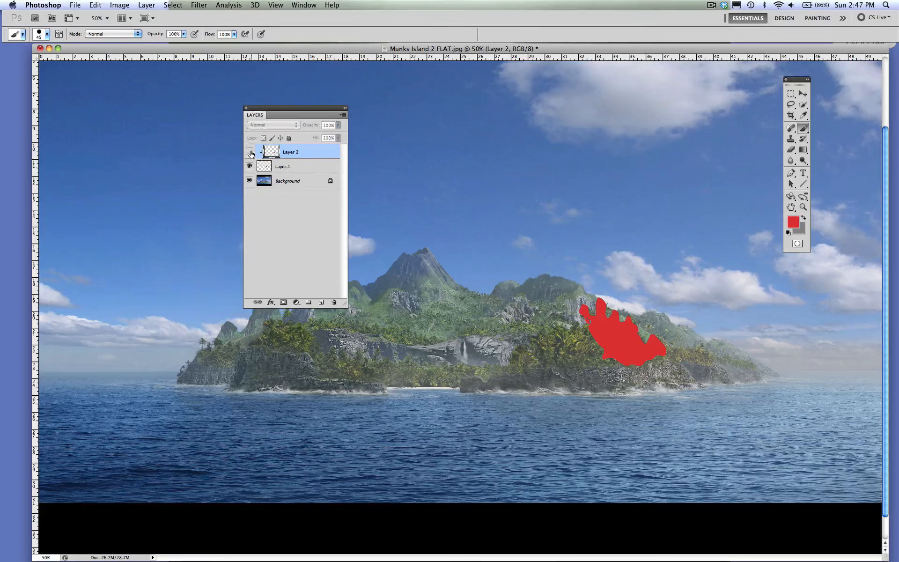
pyautogui.click(250, 151)
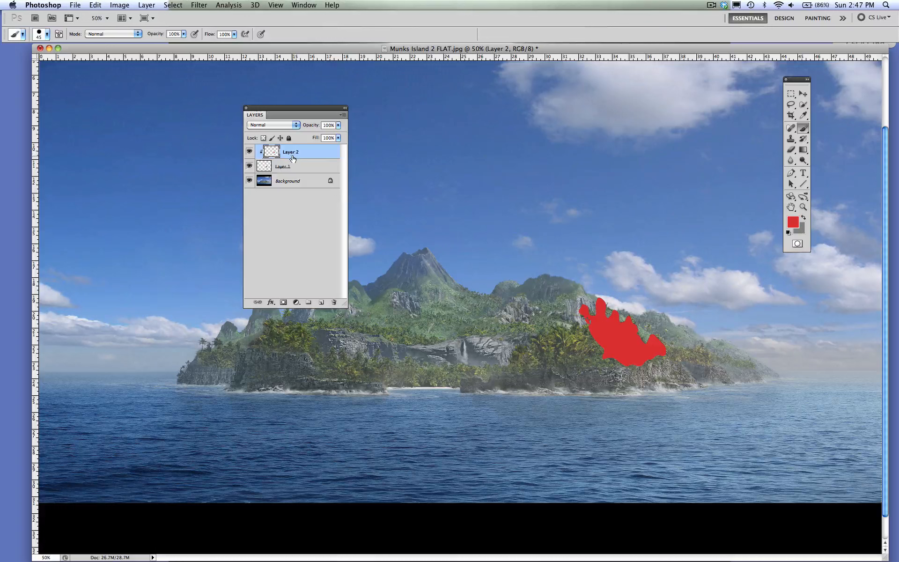
pyautogui.press('BackSpace')
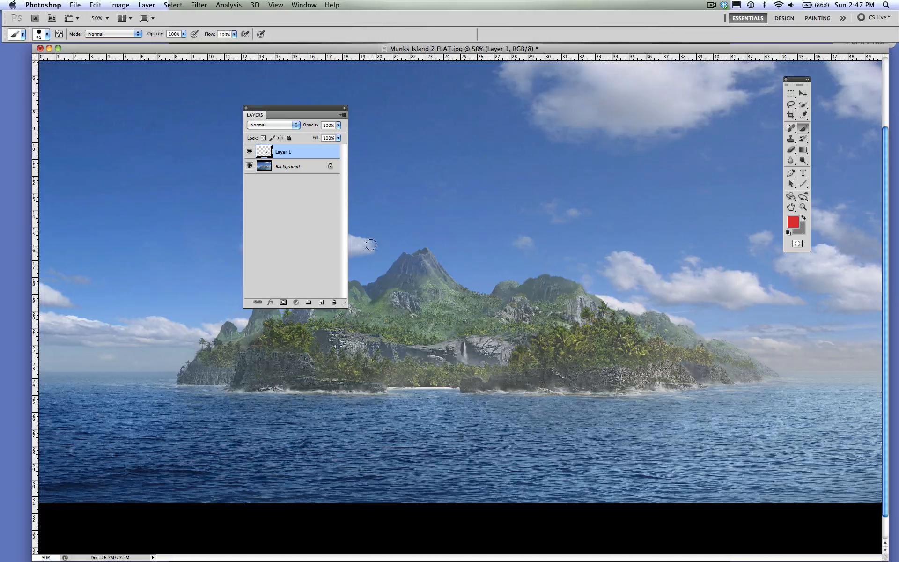
# - Add a Reveal All layer mask to Layer 1
pyautogui.click(145, 5)
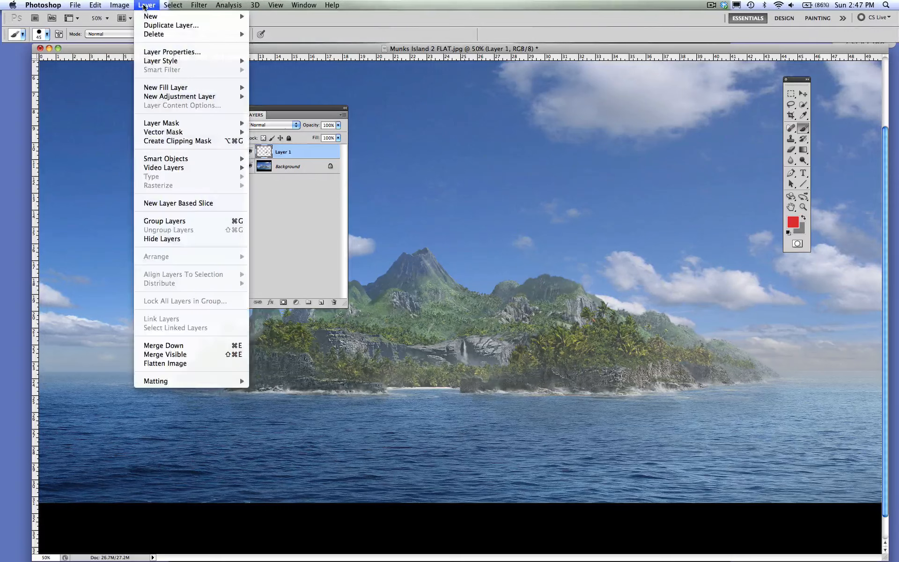
pyautogui.moveTo(153, 125)
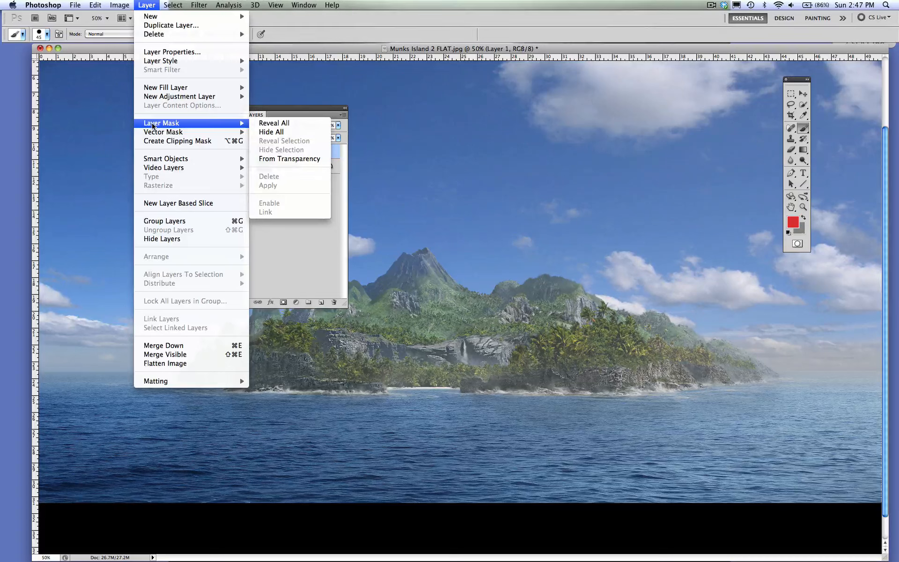
pyautogui.click(269, 124)
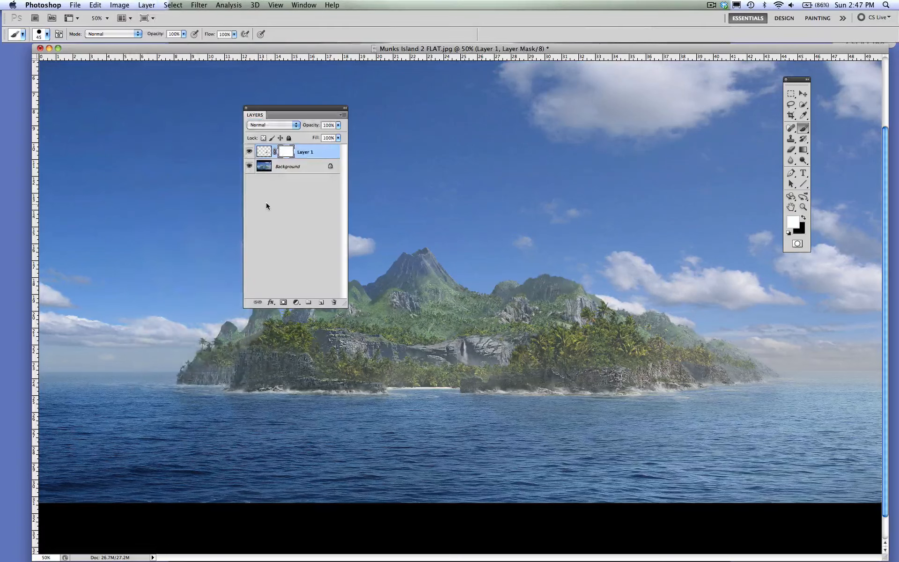
pyautogui.click(146, 4)
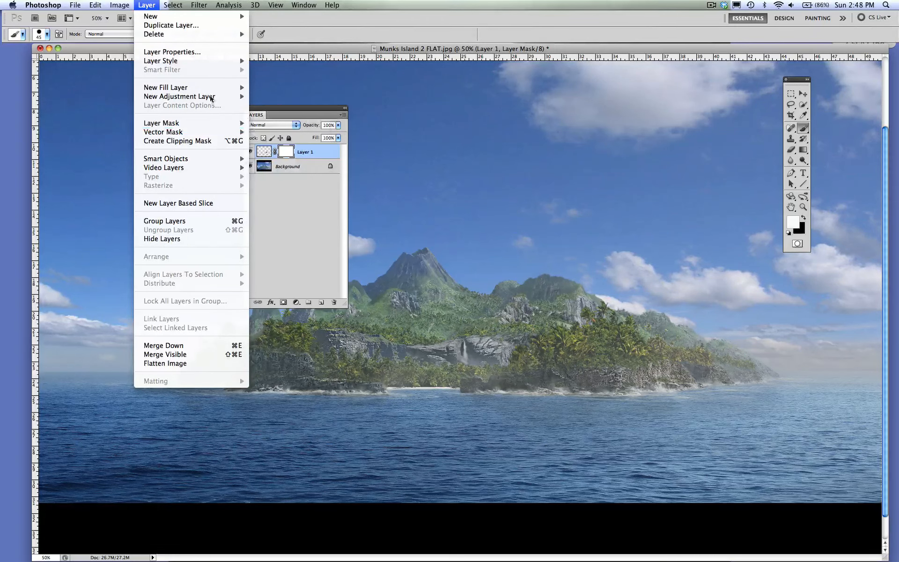
pyautogui.click(143, 5)
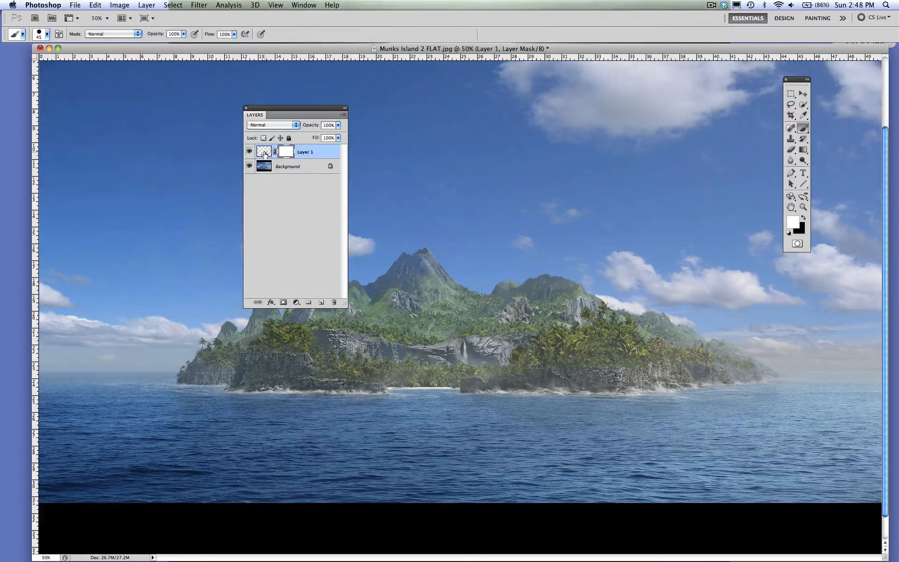
# - Alternate between Layer 1's image and mask thumbnails to compare the active targets, ending on the mask
pyautogui.click(263, 153)
pyautogui.click(285, 154)
pyautogui.click(263, 154)
pyautogui.click(286, 154)
pyautogui.click(263, 154)
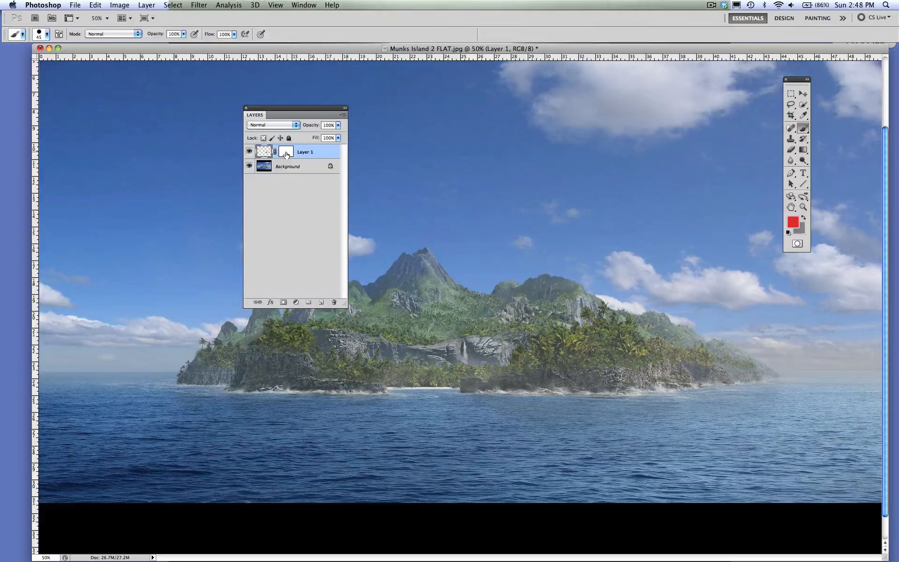
pyautogui.click(286, 154)
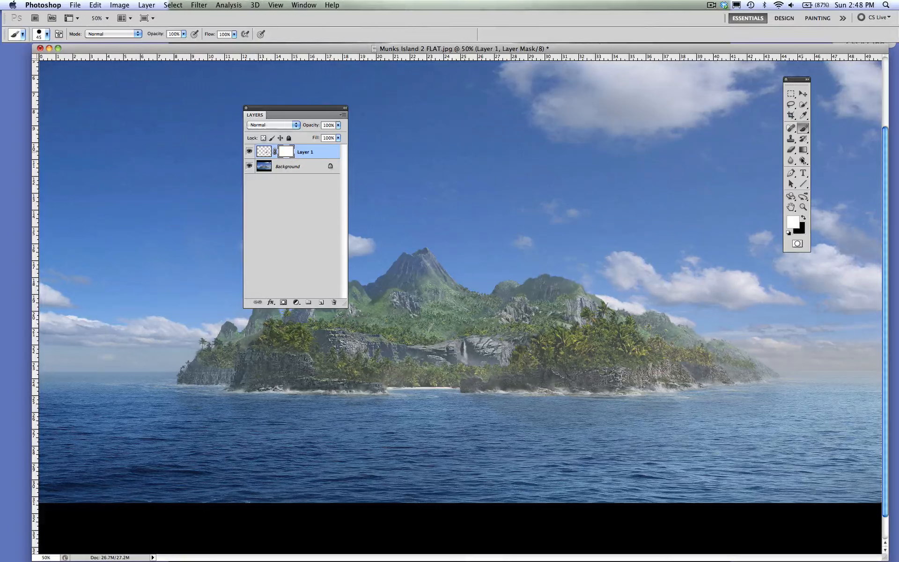
# - Swap the mask painting colors so black is the foreground, and move the toolbox closer to the Layers panel
pyautogui.click(803, 128)
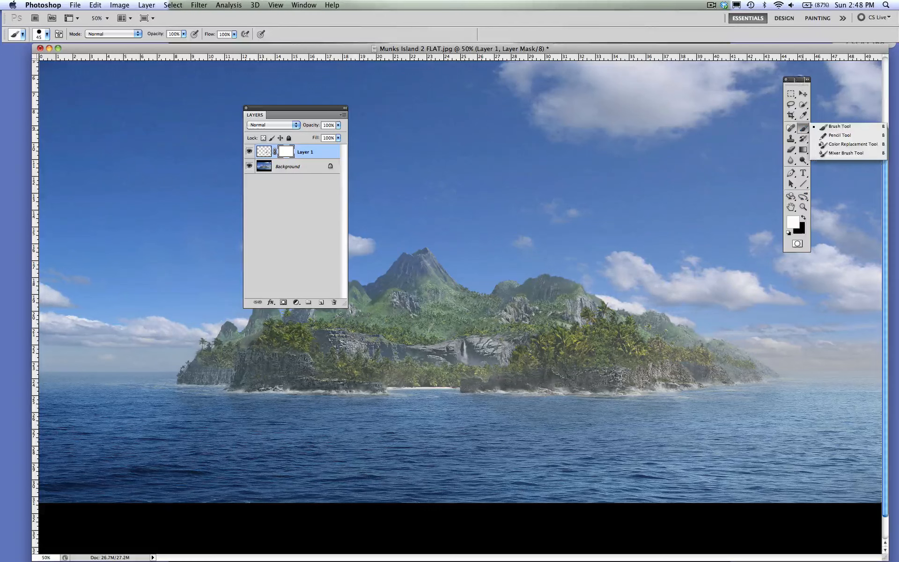
pyautogui.moveTo(797, 81); pyautogui.dragTo(594, 76)
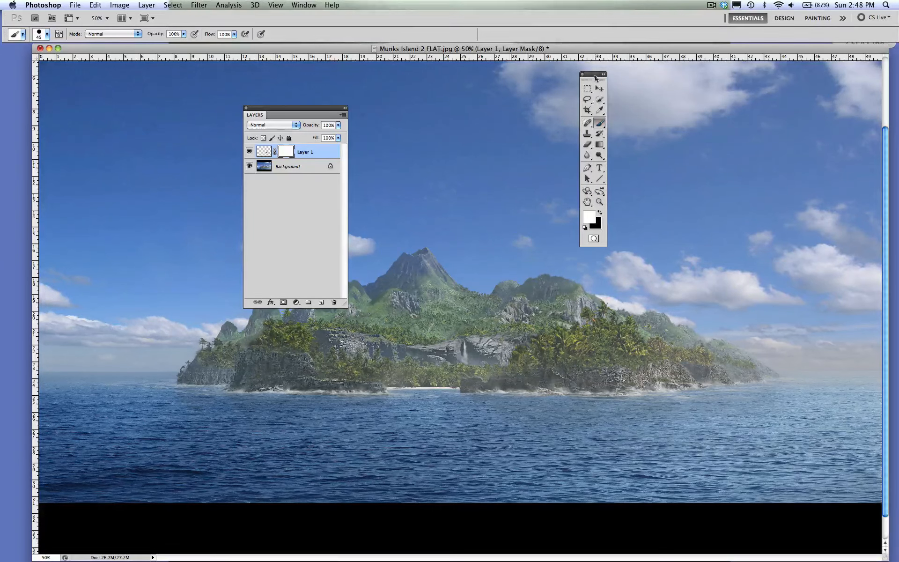
pyautogui.click(601, 213)
pyautogui.moveTo(593, 76); pyautogui.dragTo(473, 71)
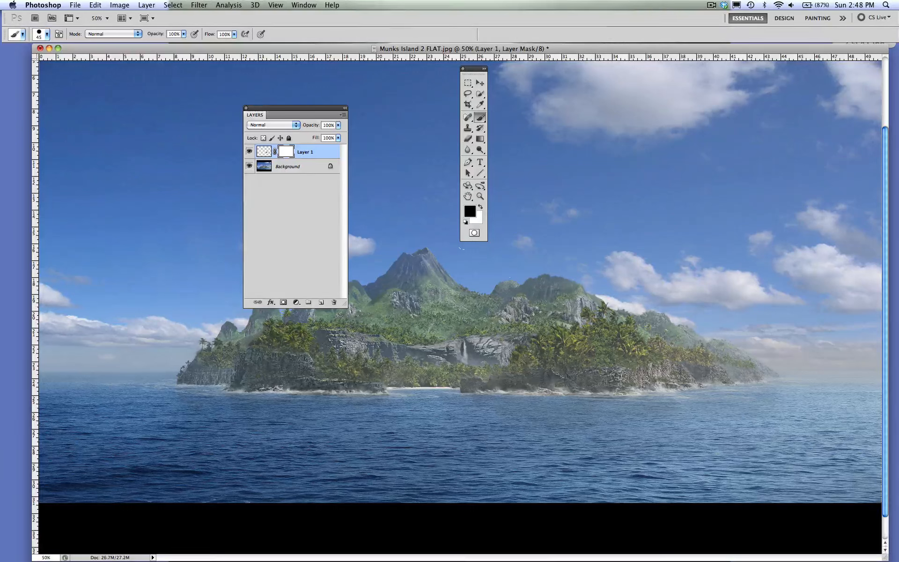
# - Duplicate the Background layer within the same document as Background copy
pyautogui.click(299, 169)
pyautogui.click(147, 5)
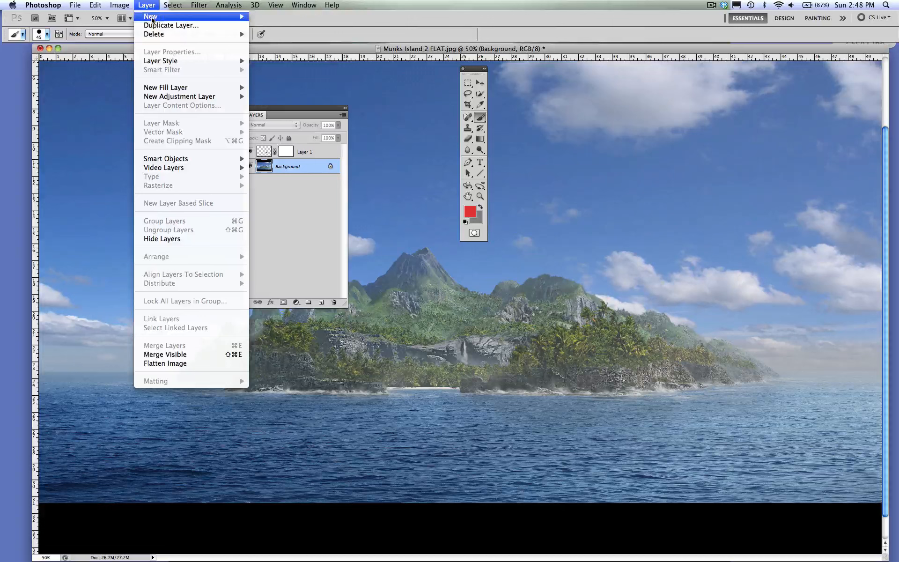
pyautogui.click(165, 26)
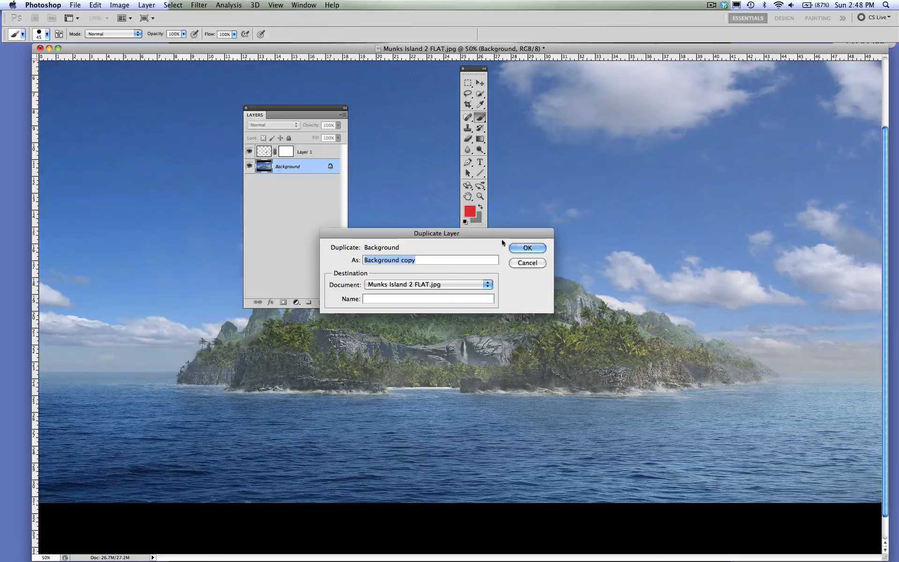
pyautogui.click(520, 249)
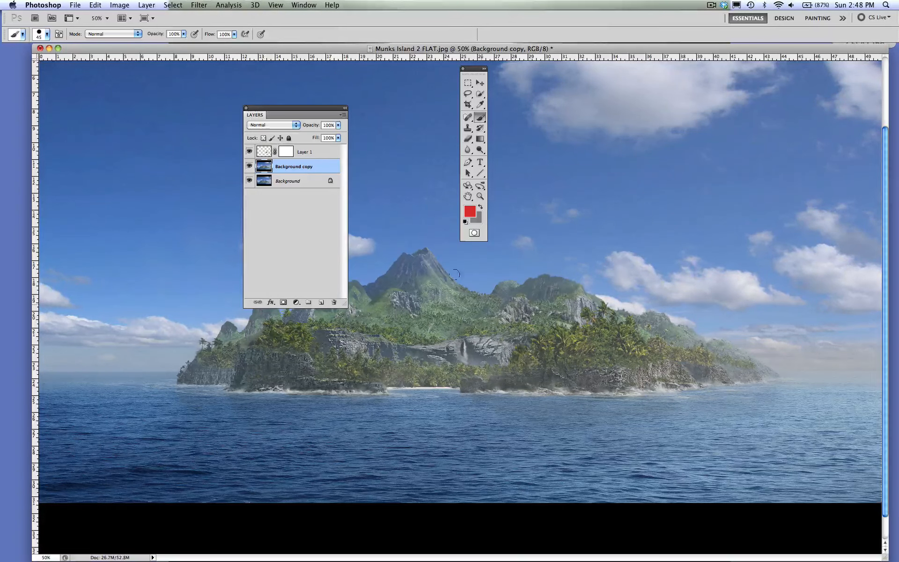
# - Recolor the Background copy layer using Color Balance with midtone levels of +100, -90 and -83
pyautogui.click(291, 179)
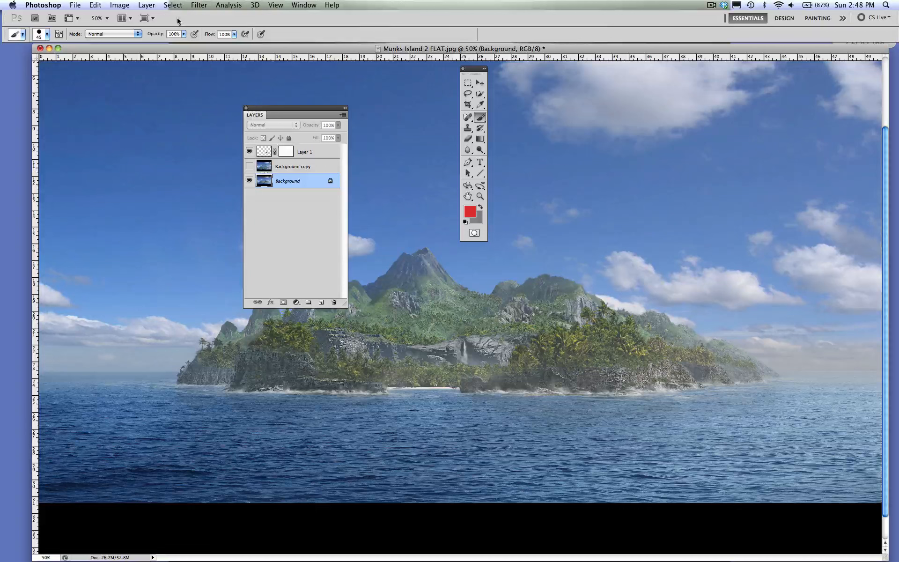
pyautogui.click(249, 166)
pyautogui.hotkey('alt', ']')
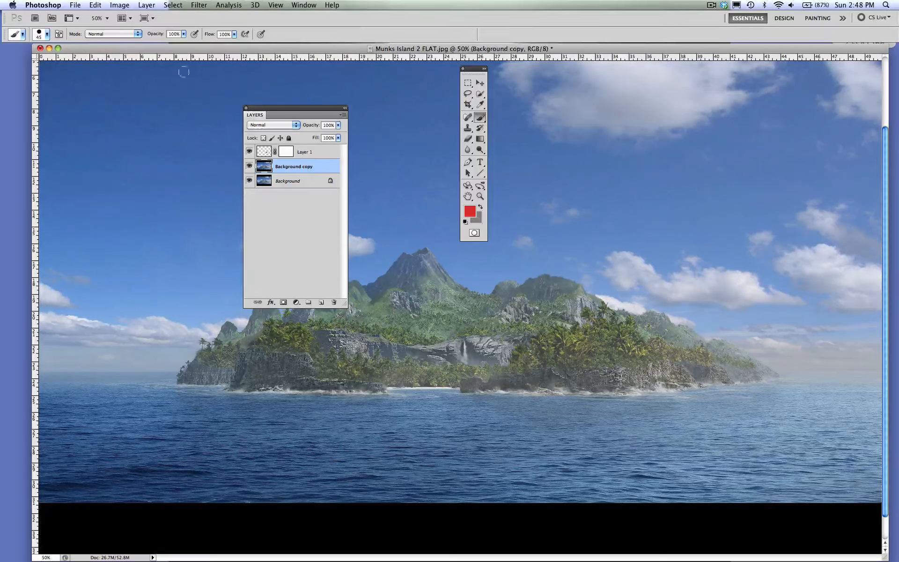
pyautogui.click(142, 5)
pyautogui.moveTo(119, 5)
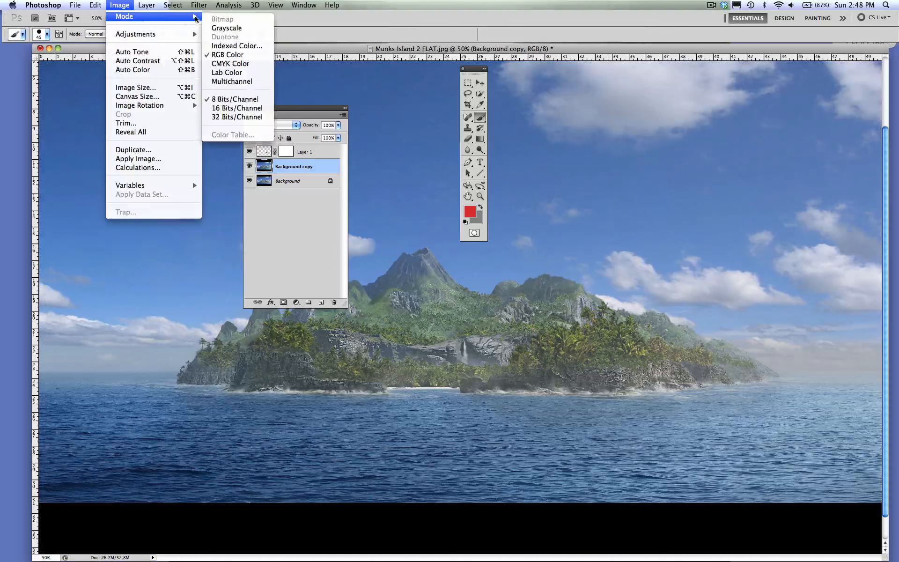
pyautogui.moveTo(140, 34)
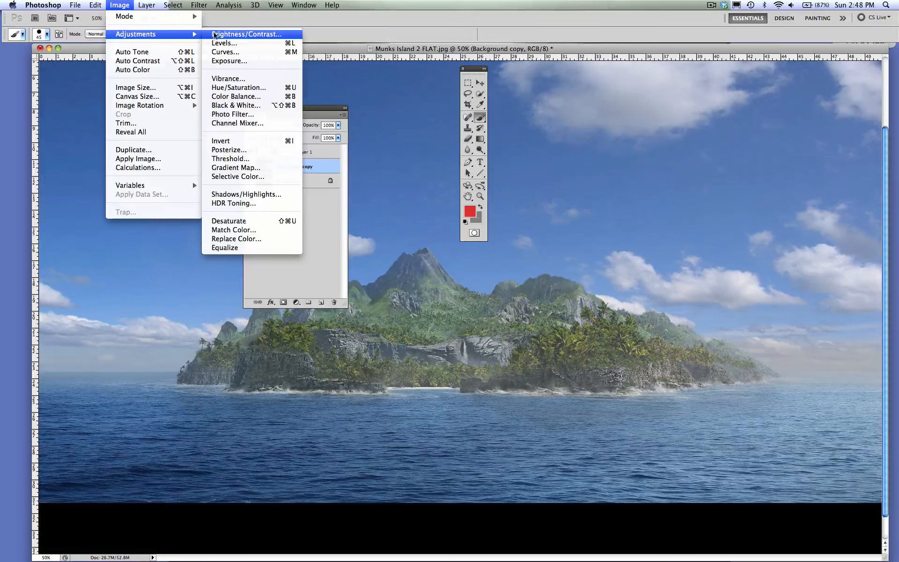
pyautogui.click(224, 96)
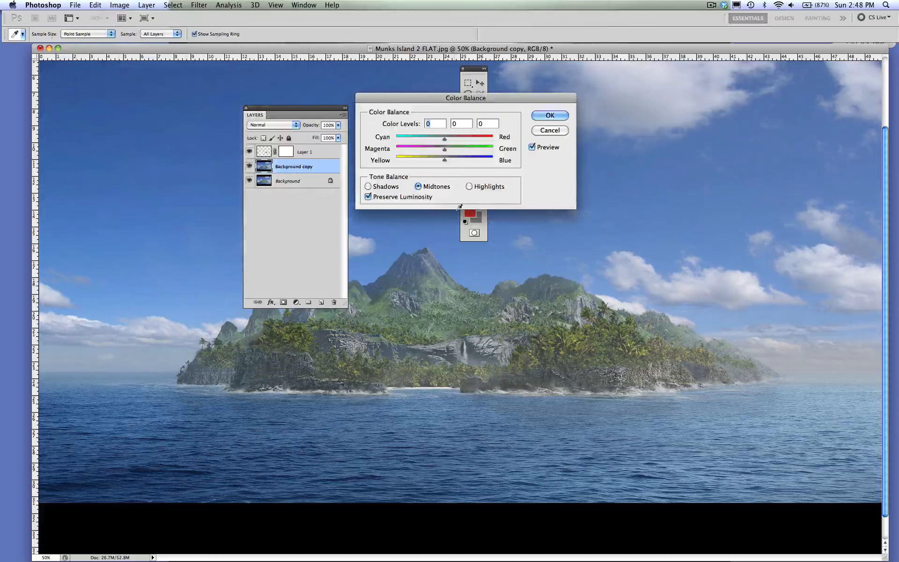
pyautogui.moveTo(444, 160); pyautogui.dragTo(401, 150)
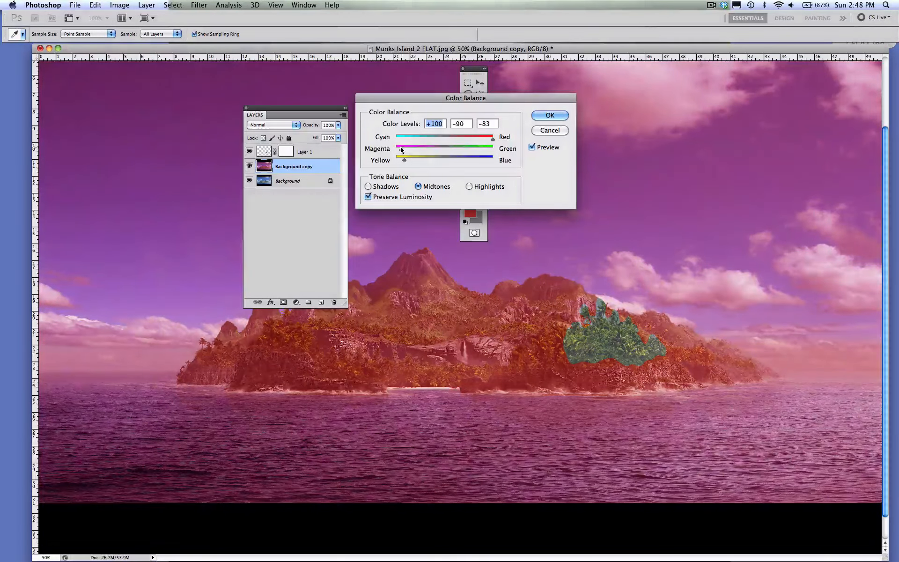
pyautogui.click(538, 115)
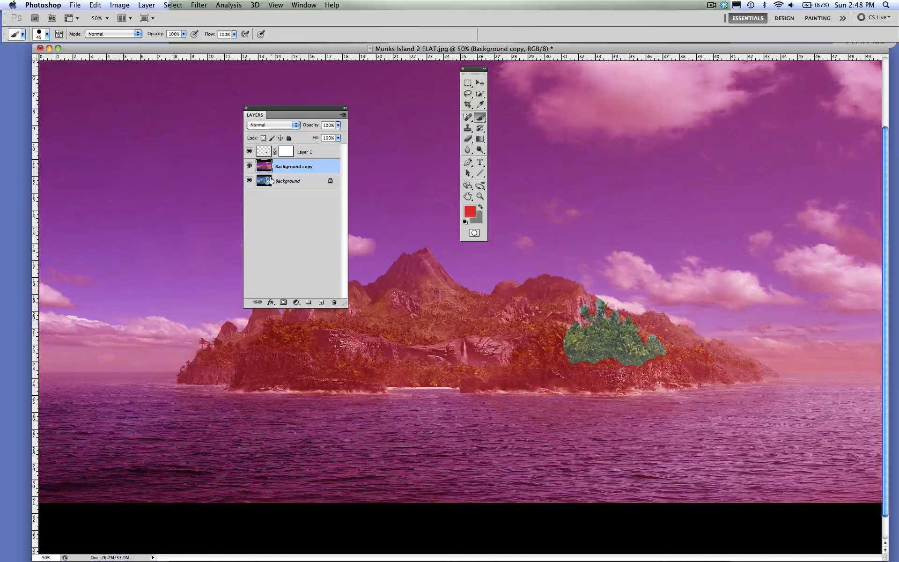
# - Compare the recolored Background copy with the original by toggling its visibility, and make Layer 1's image the active target
pyautogui.click(249, 166)
pyautogui.click(249, 166)
pyautogui.click(286, 152)
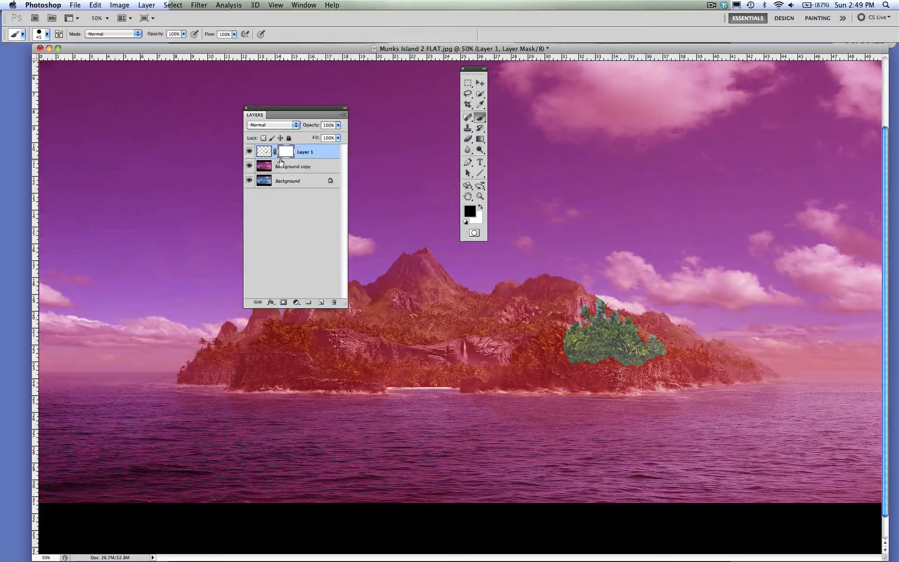
pyautogui.click(265, 168)
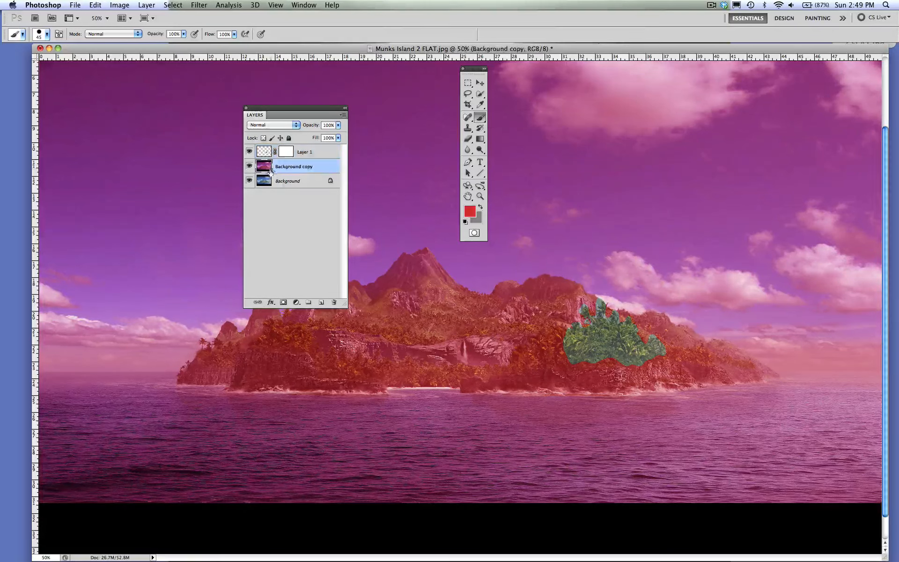
pyautogui.click(299, 151)
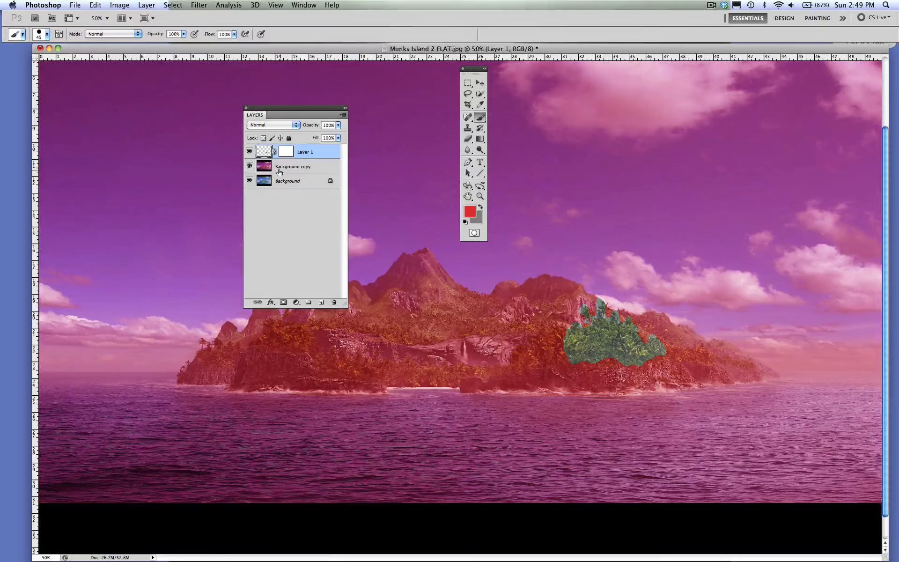
# - Delete Layer 1 and add a Reveal All layer mask to the Background copy layer
pyautogui.press('BackSpace')
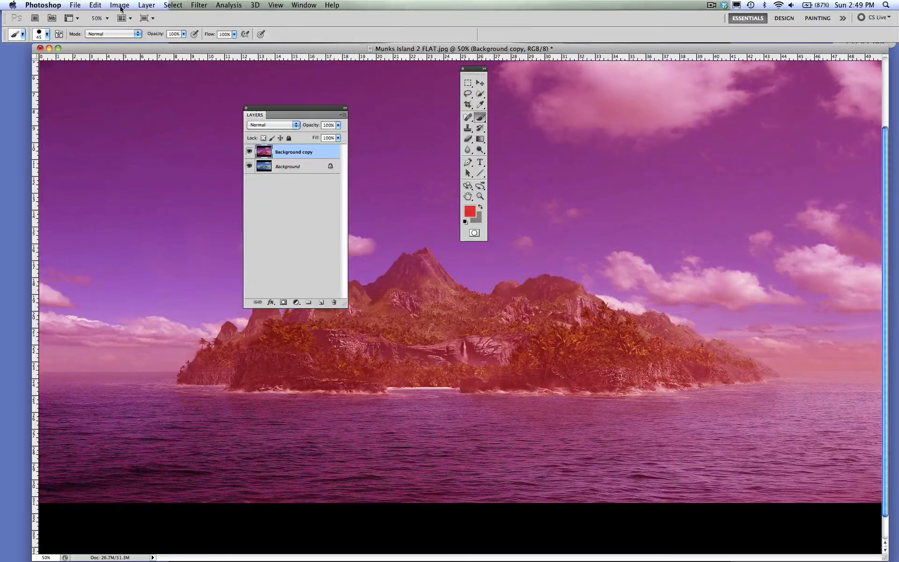
pyautogui.click(146, 6)
pyautogui.moveTo(170, 123)
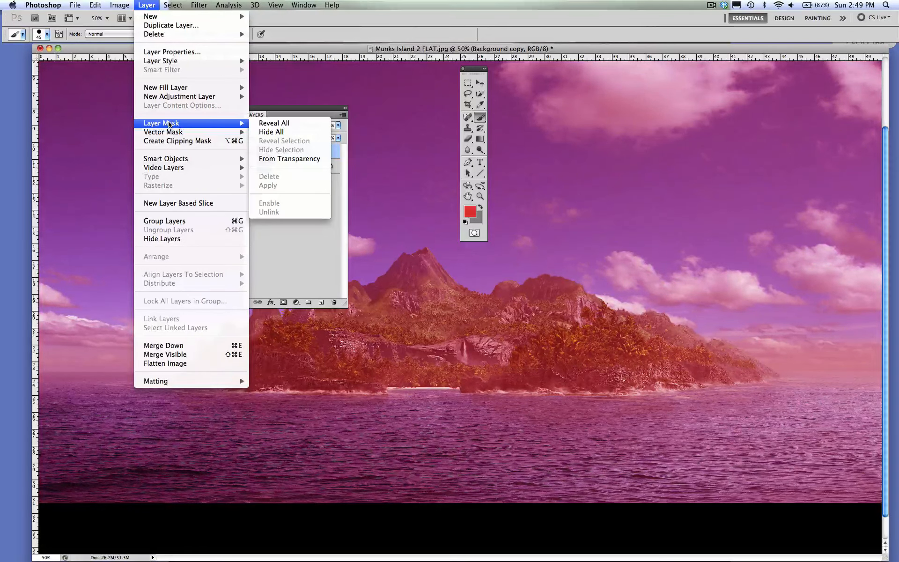
pyautogui.click(274, 122)
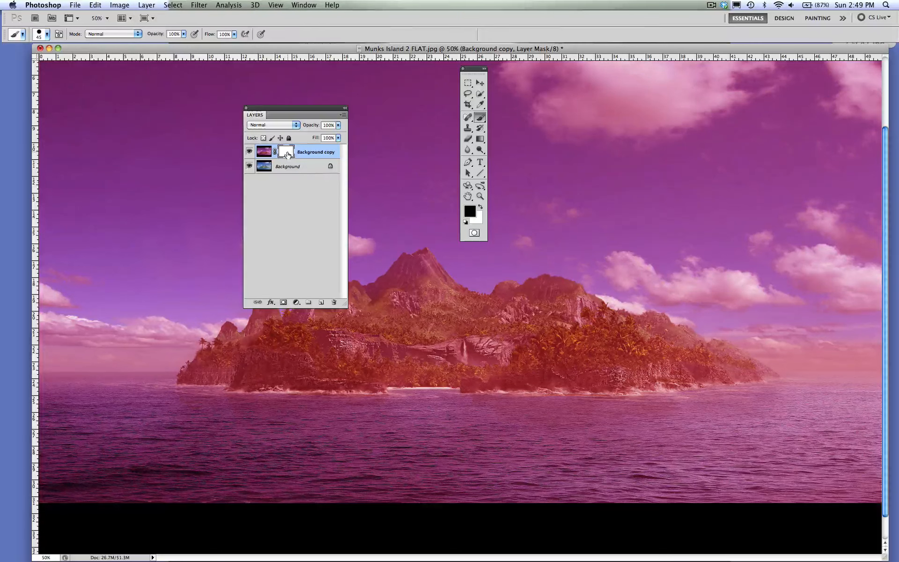
# - Brush black (000000) on the Background copy mask over the right half of the island to reveal the original colors
pyautogui.click(478, 121)
pyautogui.click(479, 121)
pyautogui.click(470, 213)
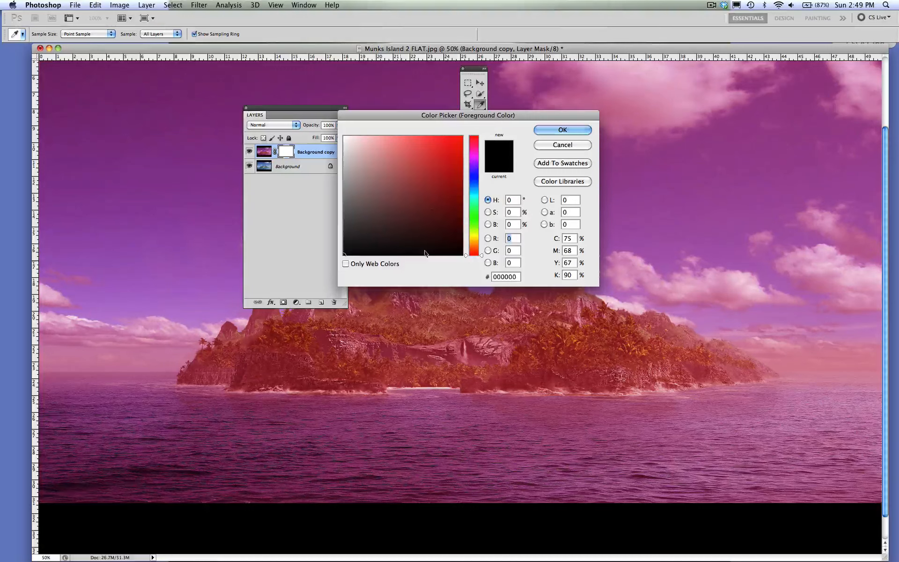
pyautogui.click(562, 130)
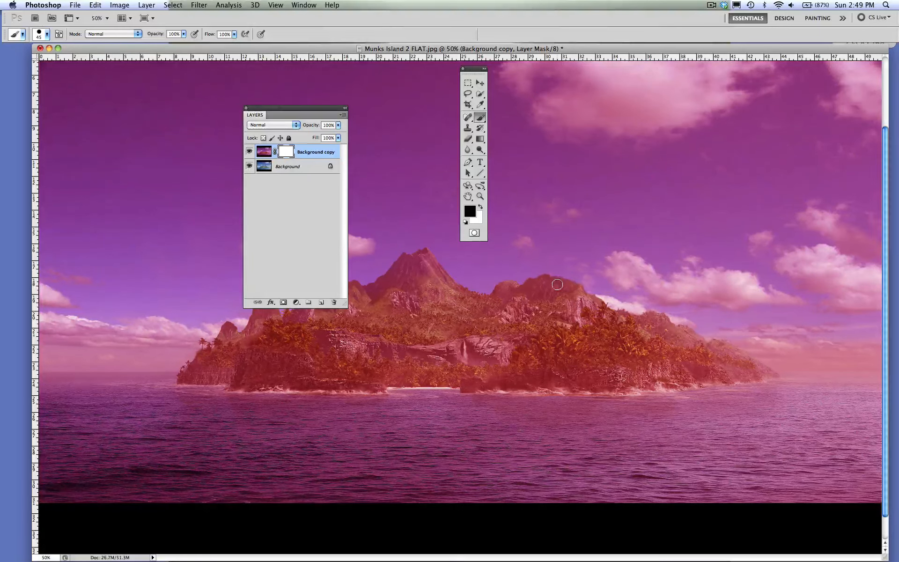
pyautogui.moveTo(557, 284)
pyautogui.mouseDown()
pyautogui.moveTo(575, 303)
pyautogui.moveTo(549, 283)
pyautogui.moveTo(528, 284)
pyautogui.moveTo(545, 296)
pyautogui.moveTo(572, 298)
pyautogui.moveTo(580, 289)
pyautogui.moveTo(571, 287)
pyautogui.moveTo(604, 315)
pyautogui.moveTo(596, 309)
pyautogui.moveTo(636, 324)
pyautogui.moveTo(659, 321)
pyautogui.moveTo(668, 328)
pyautogui.moveTo(654, 325)
pyautogui.moveTo(655, 334)
pyautogui.moveTo(724, 351)
pyautogui.moveTo(715, 360)
pyautogui.moveTo(670, 352)
pyautogui.moveTo(640, 326)
pyautogui.moveTo(548, 325)
pyautogui.moveTo(540, 304)
pyautogui.moveTo(577, 313)
pyautogui.moveTo(532, 328)
pyautogui.moveTo(551, 315)
pyautogui.moveTo(546, 340)
pyautogui.moveTo(532, 344)
pyautogui.moveTo(546, 341)
pyautogui.moveTo(475, 314)
pyautogui.moveTo(508, 347)
pyautogui.moveTo(595, 355)
pyautogui.moveTo(498, 347)
pyautogui.moveTo(524, 366)
pyautogui.moveTo(487, 351)
pyautogui.moveTo(482, 334)
pyautogui.moveTo(510, 293)
pyautogui.moveTo(461, 316)
pyautogui.moveTo(470, 330)
pyautogui.moveTo(442, 325)
pyautogui.moveTo(447, 304)
pyautogui.moveTo(439, 346)
pyautogui.mouseUp()
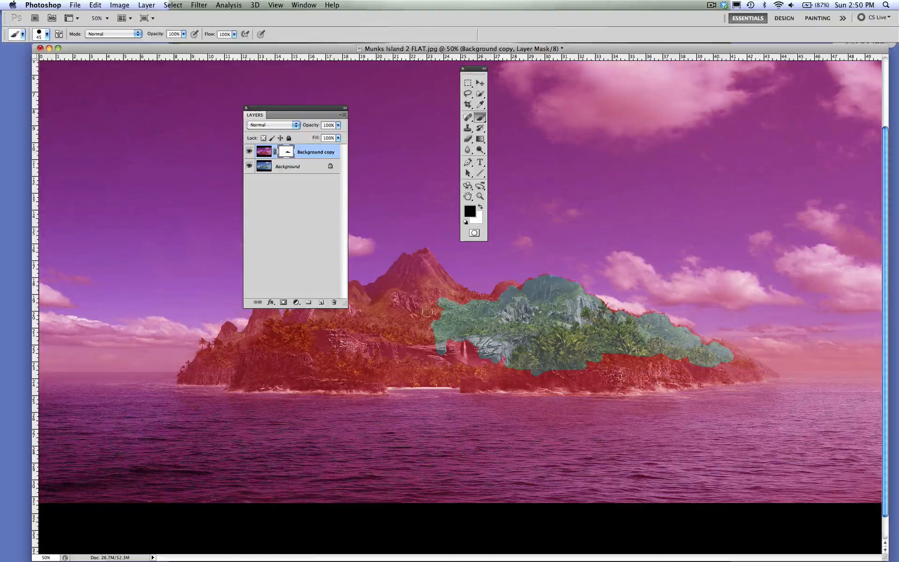
pyautogui.moveTo(525, 296)
pyautogui.mouseDown()
pyautogui.moveTo(507, 287)
pyautogui.moveTo(497, 296)
pyautogui.moveTo(457, 297)
pyautogui.mouseUp()
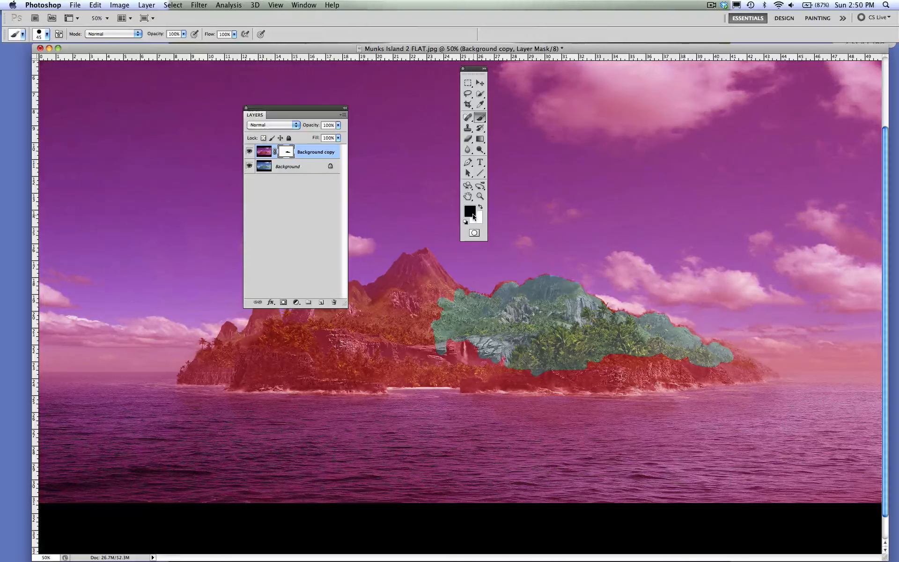
# - Paint white on the mask over the palm trees to bring back the red version, and return the foreground to black
pyautogui.click(481, 208)
pyautogui.moveTo(620, 363)
pyautogui.mouseDown()
pyautogui.moveTo(651, 353)
pyautogui.moveTo(642, 355)
pyautogui.moveTo(627, 330)
pyautogui.moveTo(622, 338)
pyautogui.moveTo(616, 329)
pyautogui.moveTo(610, 354)
pyautogui.moveTo(599, 324)
pyautogui.moveTo(598, 364)
pyautogui.moveTo(585, 354)
pyautogui.moveTo(576, 361)
pyautogui.moveTo(589, 343)
pyautogui.moveTo(562, 369)
pyautogui.moveTo(543, 374)
pyautogui.moveTo(558, 350)
pyautogui.moveTo(520, 370)
pyautogui.moveTo(532, 352)
pyautogui.moveTo(556, 352)
pyautogui.mouseUp()
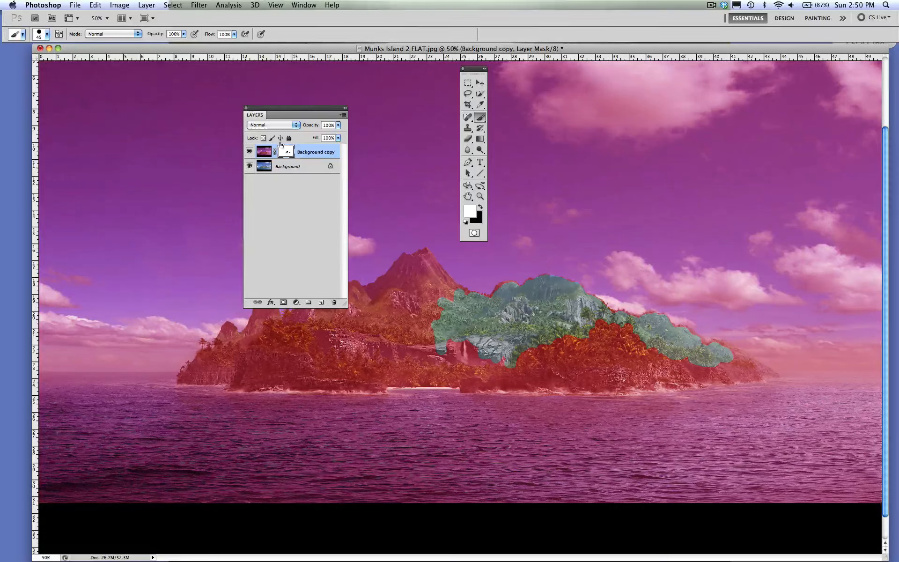
pyautogui.click(480, 206)
# - Mask out the rest of the island with black out to its right tip, enlarging the brush to 125 px
pyautogui.moveTo(614, 323)
pyautogui.mouseDown()
pyautogui.moveTo(614, 353)
pyautogui.moveTo(588, 352)
pyautogui.moveTo(586, 338)
pyautogui.moveTo(708, 372)
pyautogui.moveTo(509, 376)
pyautogui.moveTo(470, 364)
pyautogui.moveTo(470, 377)
pyautogui.moveTo(385, 360)
pyautogui.moveTo(427, 281)
pyautogui.moveTo(424, 263)
pyautogui.moveTo(363, 323)
pyautogui.moveTo(367, 337)
pyautogui.moveTo(335, 358)
pyautogui.moveTo(392, 295)
pyautogui.moveTo(303, 338)
pyautogui.moveTo(289, 366)
pyautogui.moveTo(271, 359)
pyautogui.moveTo(285, 331)
pyautogui.moveTo(254, 360)
pyautogui.moveTo(232, 356)
pyautogui.moveTo(213, 370)
pyautogui.mouseUp()
pyautogui.press(']')
pyautogui.press(']')
pyautogui.press(']')
pyautogui.press(']')
pyautogui.press(']')
pyautogui.press(']')
pyautogui.press(']')
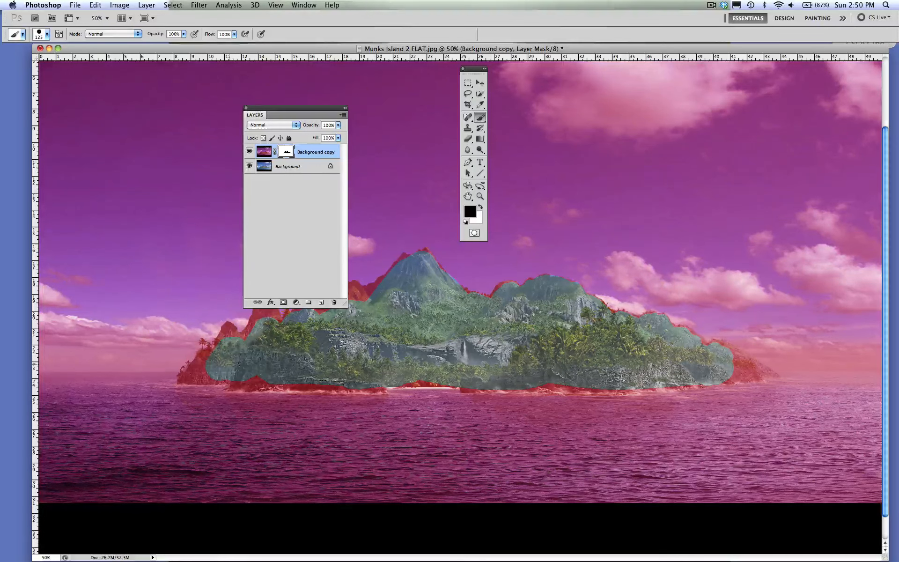
pyautogui.moveTo(619, 368)
pyautogui.mouseDown()
pyautogui.moveTo(674, 374)
pyautogui.moveTo(705, 362)
pyautogui.moveTo(744, 370)
pyautogui.moveTo(712, 356)
pyautogui.moveTo(754, 370)
pyautogui.mouseUp()
# - Extend the black mask along the island's shoreline with a 70 px brush
pyautogui.press('[')
pyautogui.press('[')
pyautogui.press('[')
pyautogui.press('[')
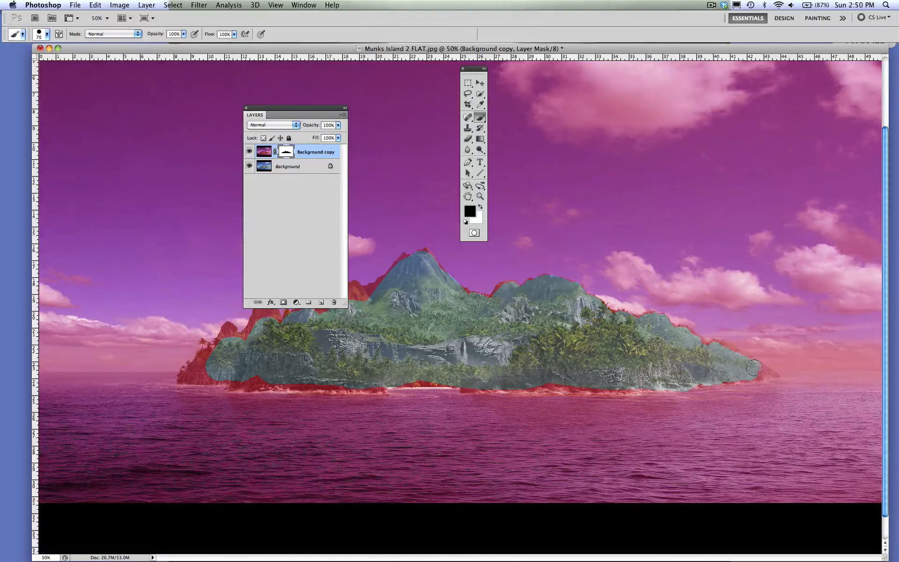
pyautogui.moveTo(615, 384); pyautogui.dragTo(536, 380)
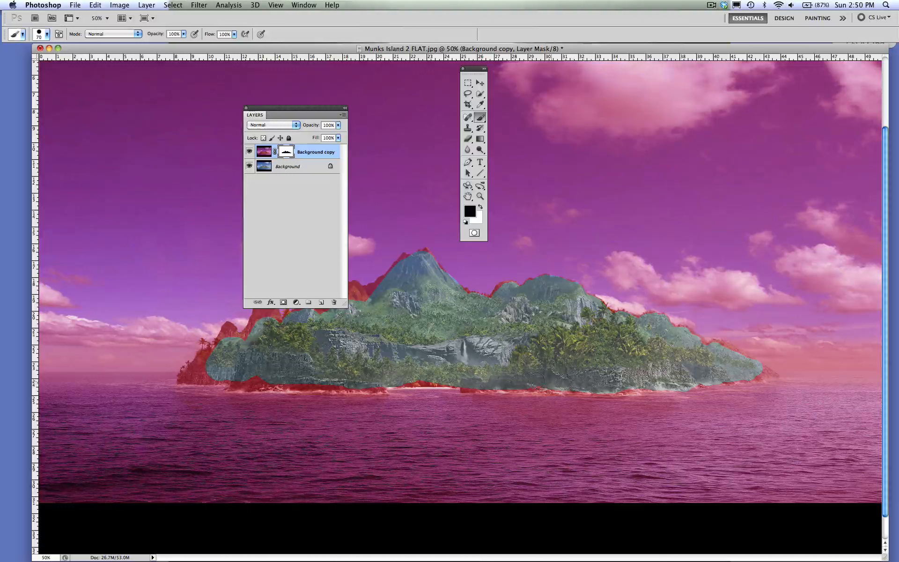
pyautogui.moveTo(477, 386)
pyautogui.mouseDown()
pyautogui.moveTo(452, 389)
pyautogui.moveTo(426, 375)
pyautogui.moveTo(274, 387)
pyautogui.mouseUp()
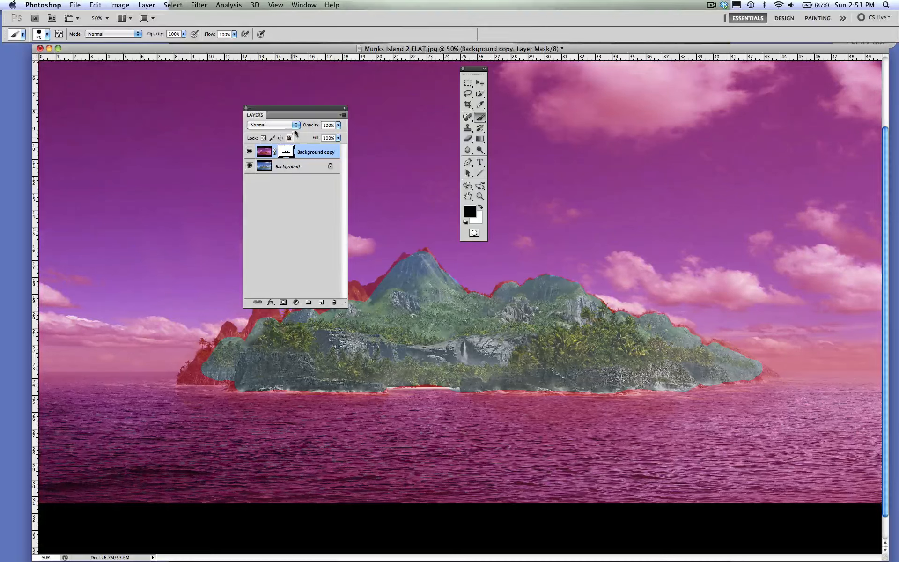
# - Move the Layers panel clear of the island and mask the remaining red edges along the mountain peaks with black
pyautogui.moveTo(291, 107); pyautogui.dragTo(177, 80)
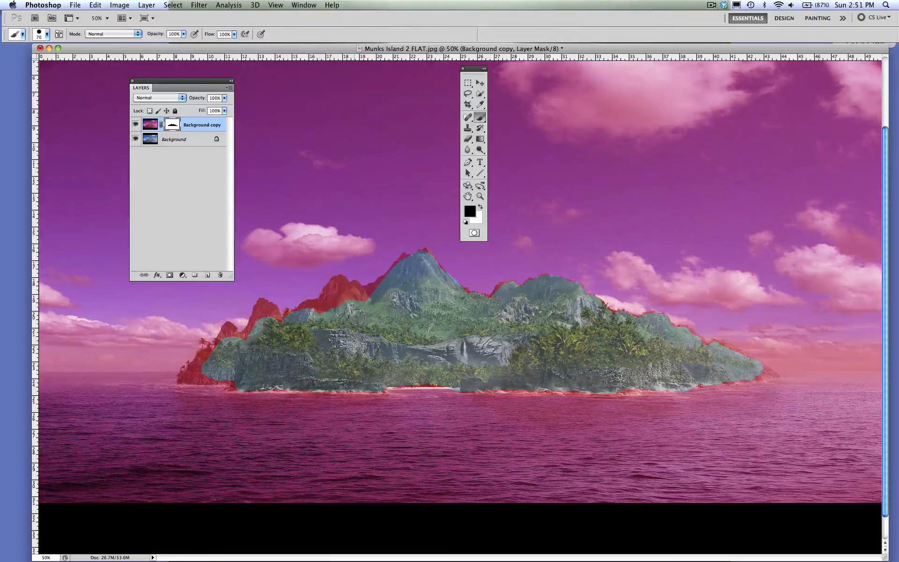
pyautogui.moveTo(360, 301)
pyautogui.mouseDown()
pyautogui.moveTo(339, 287)
pyautogui.moveTo(341, 301)
pyautogui.moveTo(331, 294)
pyautogui.moveTo(305, 322)
pyautogui.mouseUp()
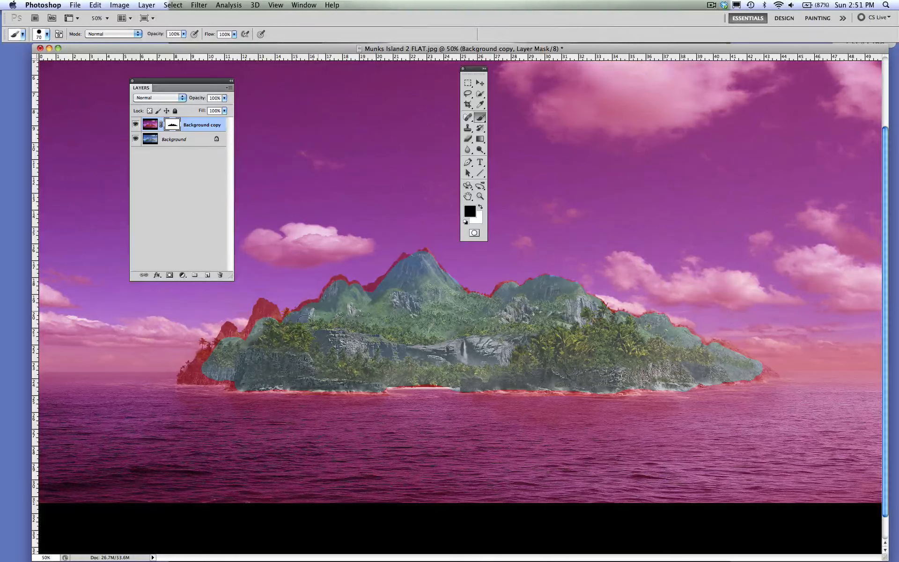
pyautogui.moveTo(367, 294)
pyautogui.mouseDown()
pyautogui.moveTo(401, 259)
pyautogui.moveTo(414, 263)
pyautogui.mouseUp()
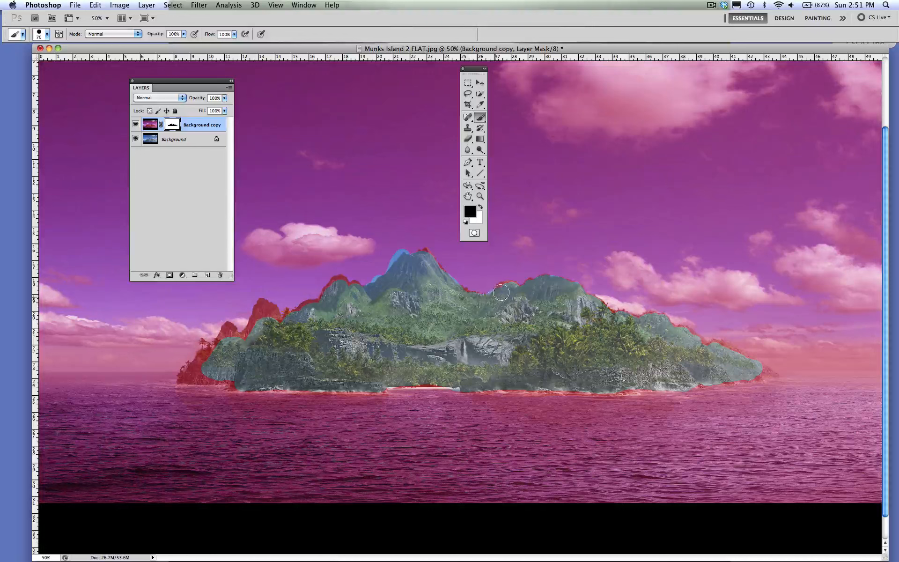
pyautogui.moveTo(500, 293); pyautogui.dragTo(514, 293)
# - Paint white on the mask over the island's left end with a 175 px brush to restore the red version
pyautogui.click(480, 196)
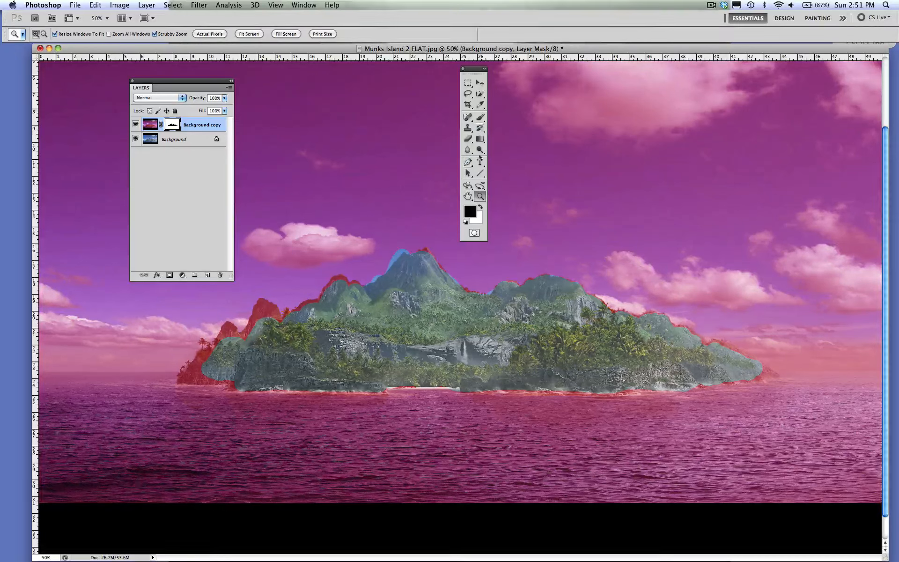
pyautogui.click(479, 117)
pyautogui.press('x')
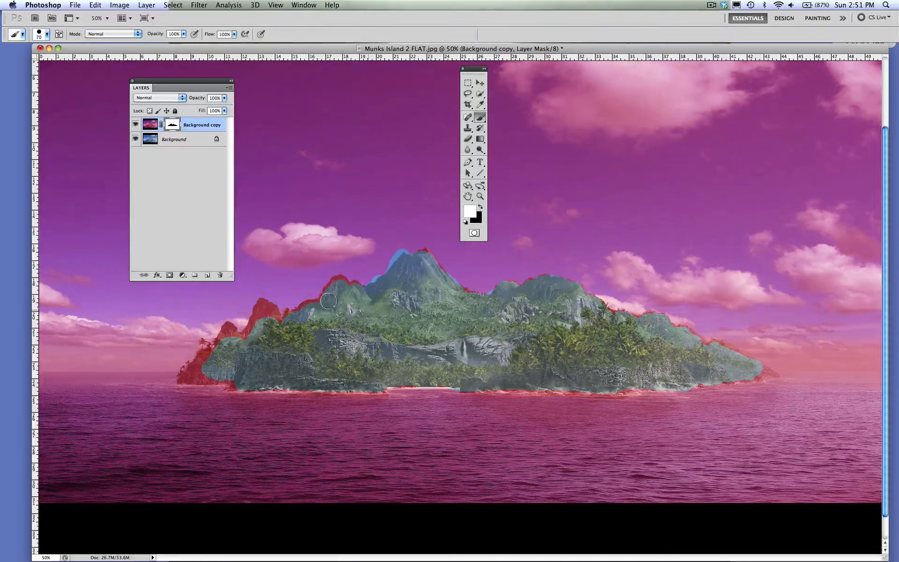
pyautogui.press(']')
pyautogui.press(']')
pyautogui.press(']')
pyautogui.press(']')
pyautogui.press(']')
pyautogui.press(']')
pyautogui.moveTo(220, 370)
pyautogui.mouseDown()
pyautogui.moveTo(248, 336)
pyautogui.moveTo(243, 360)
pyautogui.moveTo(245, 334)
pyautogui.moveTo(286, 333)
pyautogui.mouseUp()
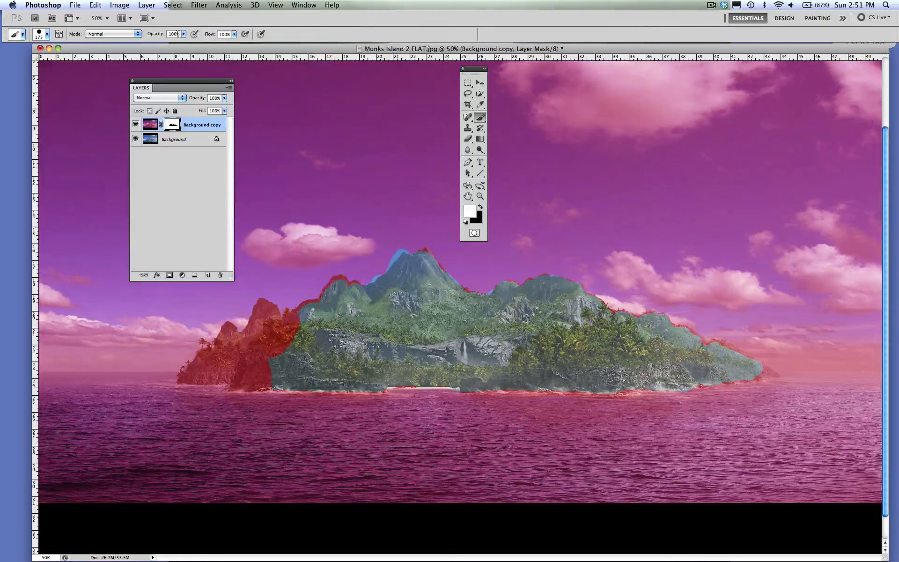
# - Set the brush opacity to 46% and paint white on the mask over the slope beside the restored left end
pyautogui.click(184, 34)
pyautogui.moveTo(185, 44); pyautogui.dragTo(161, 45)
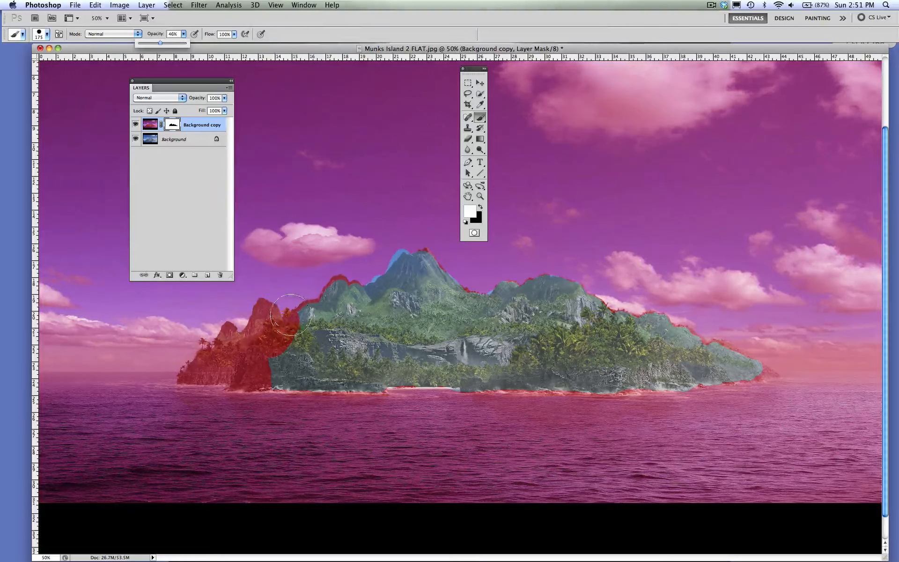
pyautogui.moveTo(293, 314); pyautogui.dragTo(286, 309)
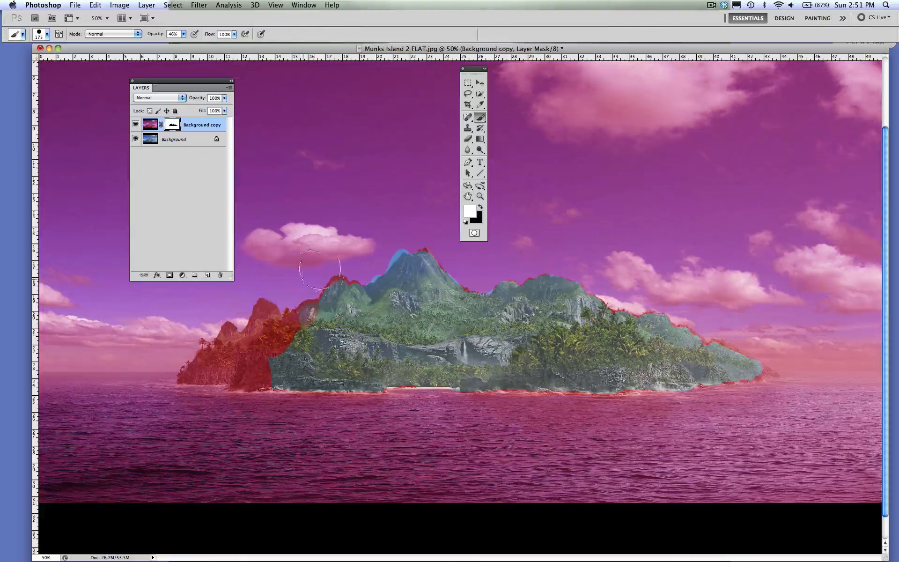
# - Blend the red version back over the left peaks, central summit and right end using a soft 150 px white brush on the mask
pyautogui.click(47, 35)
pyautogui.click(60, 96)
pyautogui.press('Return')
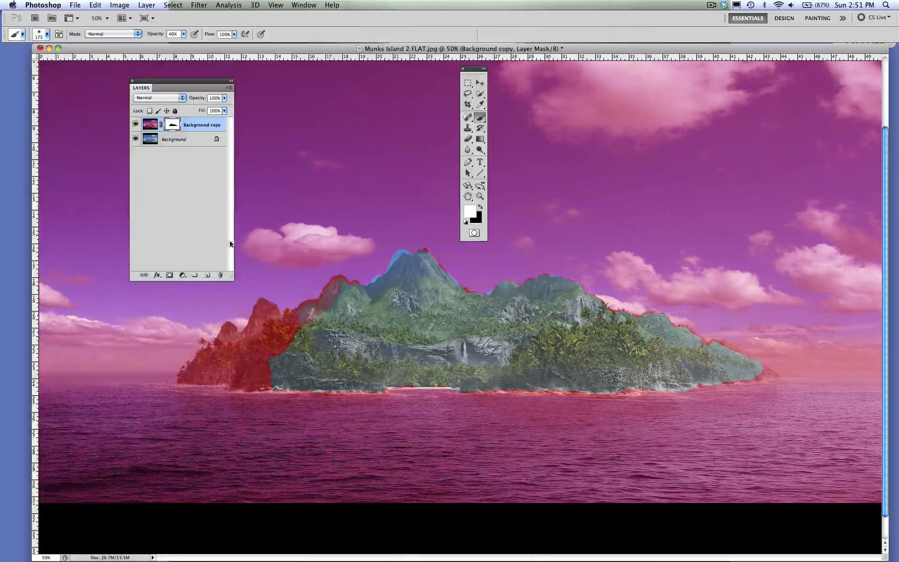
pyautogui.press(']')
pyautogui.press(']')
pyautogui.press('[')
pyautogui.press('[')
pyautogui.press('[')
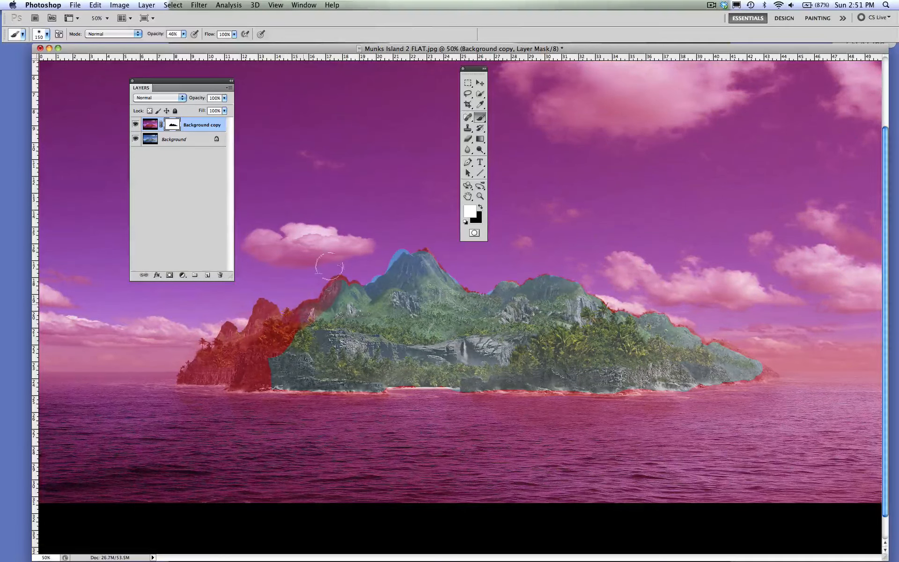
pyautogui.moveTo(334, 288)
pyautogui.mouseDown()
pyautogui.moveTo(332, 297)
pyautogui.moveTo(348, 288)
pyautogui.moveTo(299, 317)
pyautogui.moveTo(283, 316)
pyautogui.moveTo(281, 370)
pyautogui.moveTo(327, 327)
pyautogui.moveTo(353, 369)
pyautogui.moveTo(329, 374)
pyautogui.mouseUp()
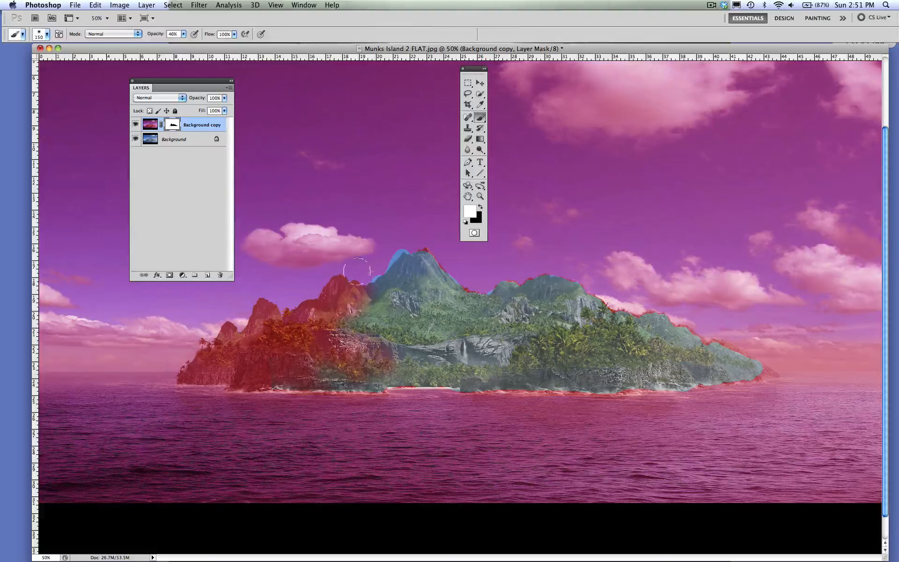
pyautogui.moveTo(356, 270)
pyautogui.mouseDown()
pyautogui.moveTo(407, 262)
pyautogui.moveTo(412, 278)
pyautogui.mouseUp()
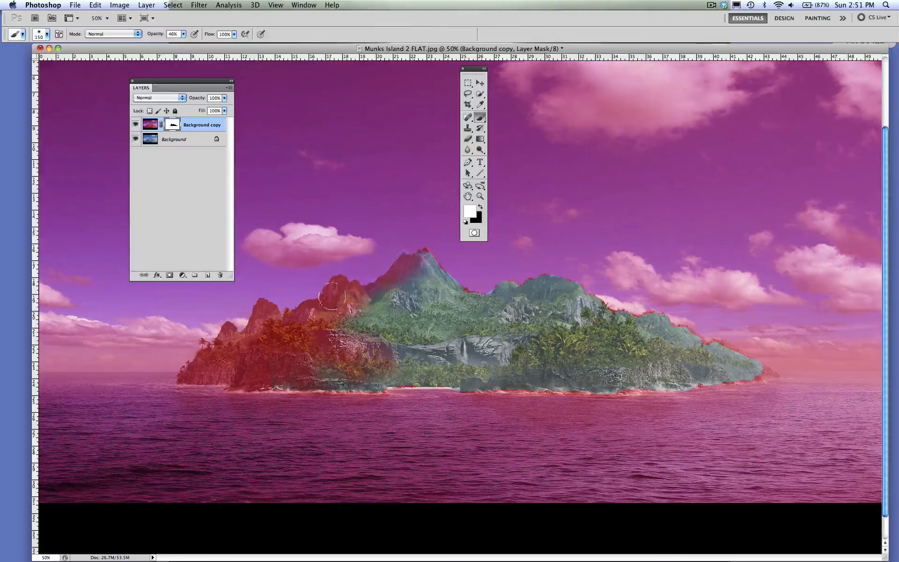
pyautogui.moveTo(564, 302)
pyautogui.mouseDown()
pyautogui.moveTo(749, 363)
pyautogui.moveTo(661, 314)
pyautogui.moveTo(697, 366)
pyautogui.moveTo(721, 376)
pyautogui.moveTo(693, 325)
pyautogui.mouseUp()
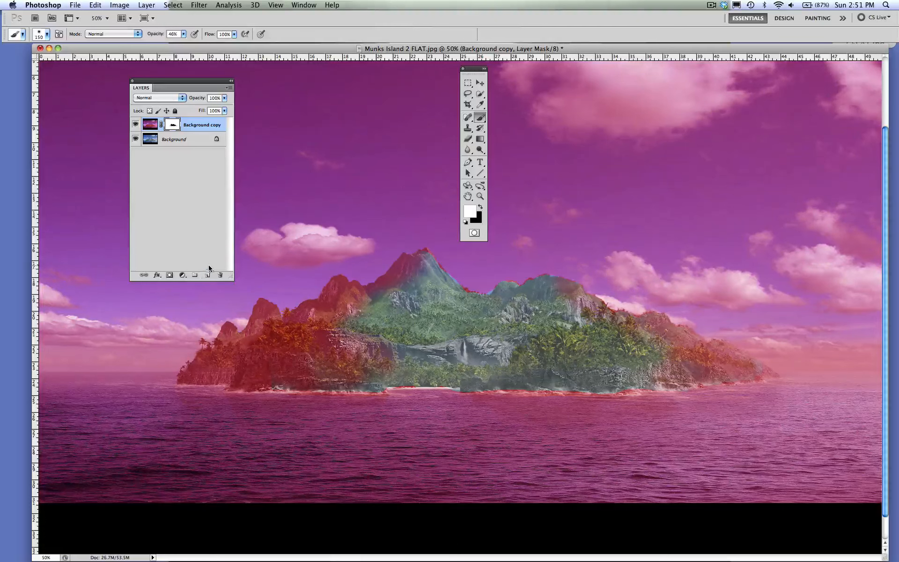
pyautogui.moveTo(293, 49); pyautogui.dragTo(298, 49)
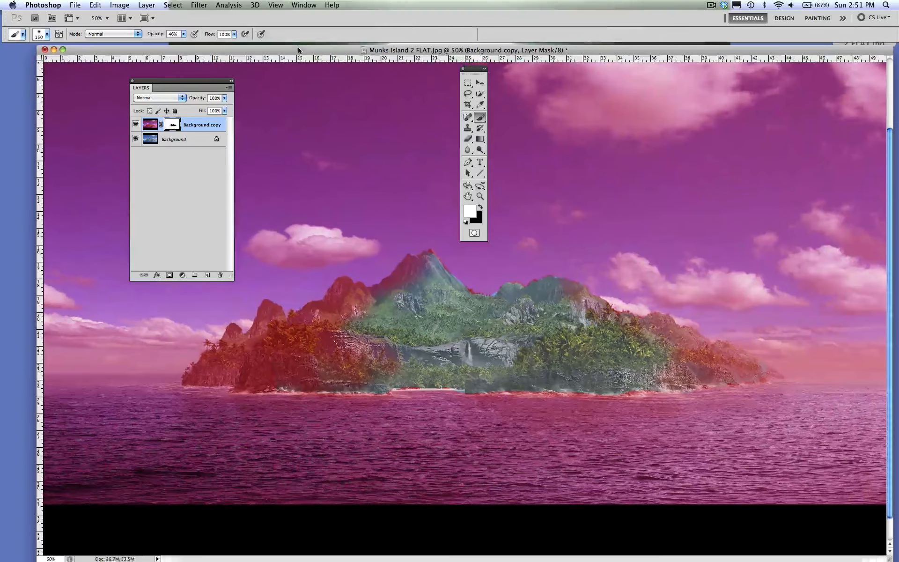